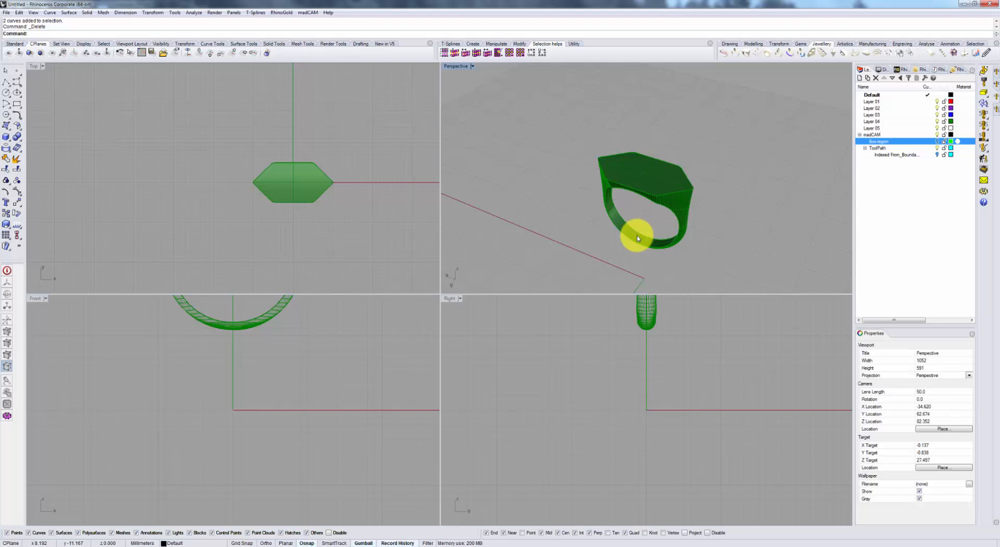
- Check the list of RhinoScript files available for loading, then close it without loading any
click(174, 13)
mouse_move(192, 54)
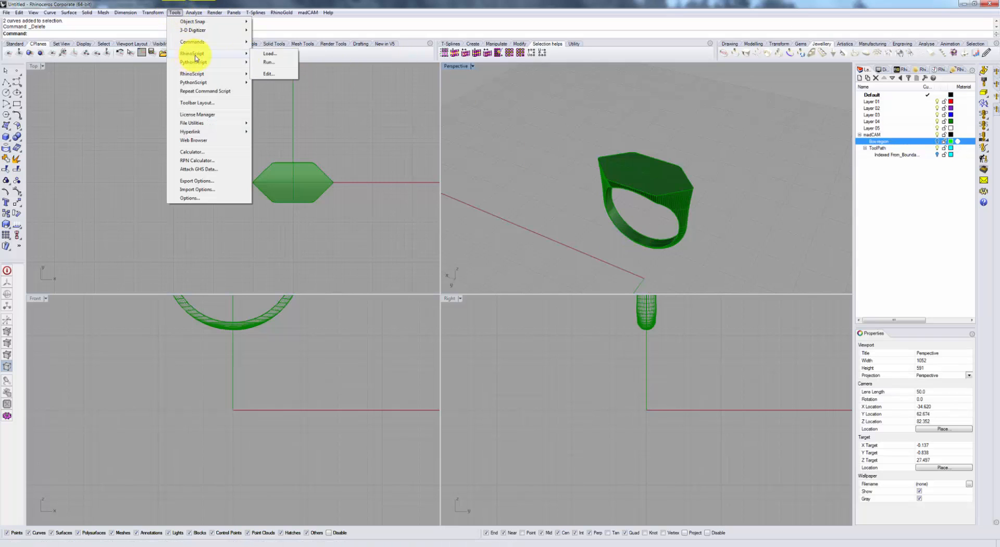
click(274, 58)
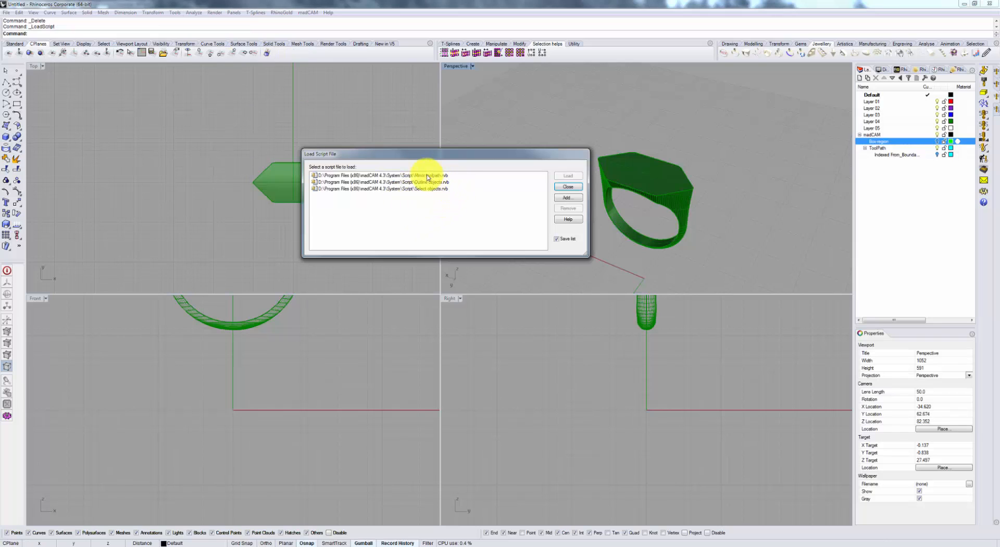
click(568, 187)
- Create the ring's silhouette in the Top view and merge its curves into one closed outer outline with CurveBoolean
mouse_move(591, 210)
right_down()
mouse_move(607, 216)
mouse_move(602, 204)
right_up()
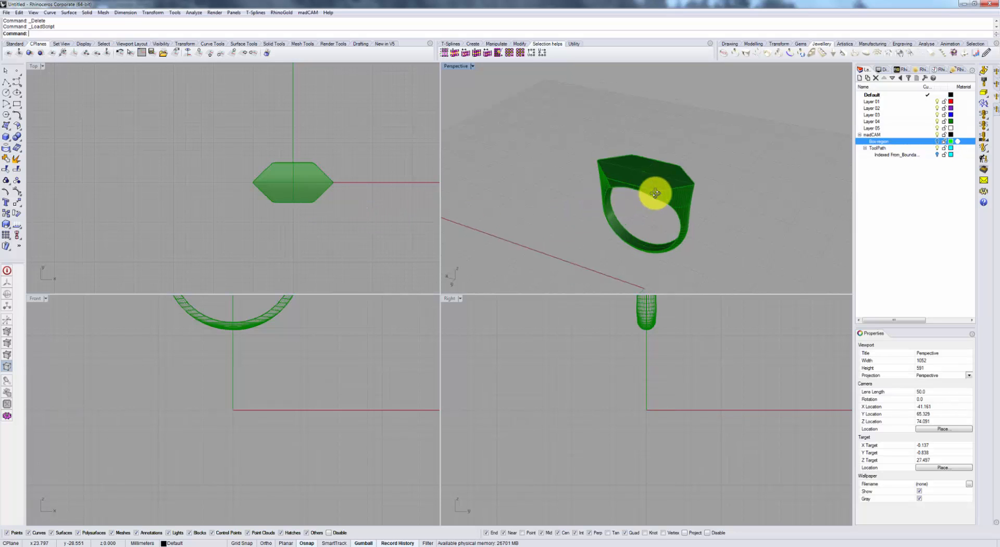
mouse_move(654, 190)
right_down()
mouse_move(658, 208)
mouse_move(641, 199)
right_up()
scroll(641, 199, up, 3)
scroll(652, 186, down, 3)
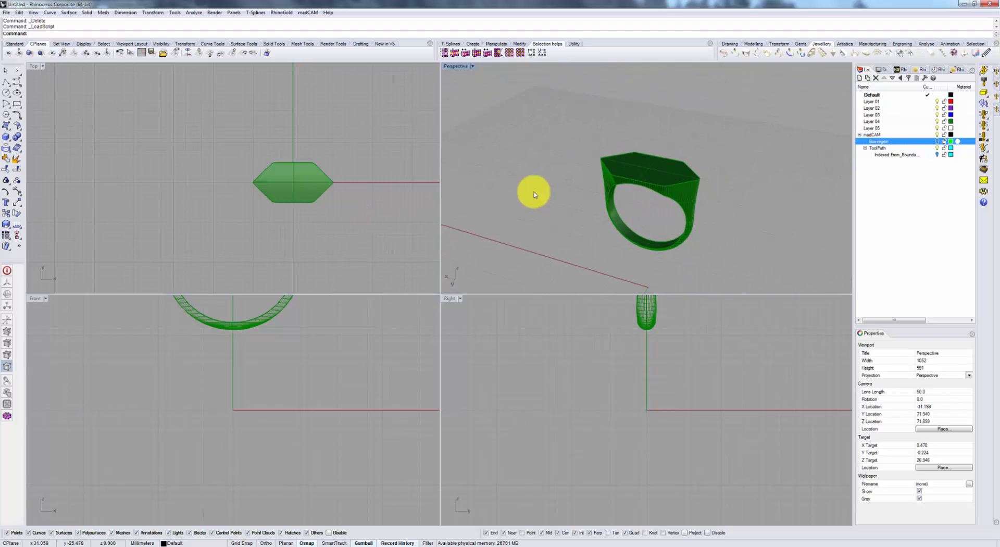
click(316, 181)
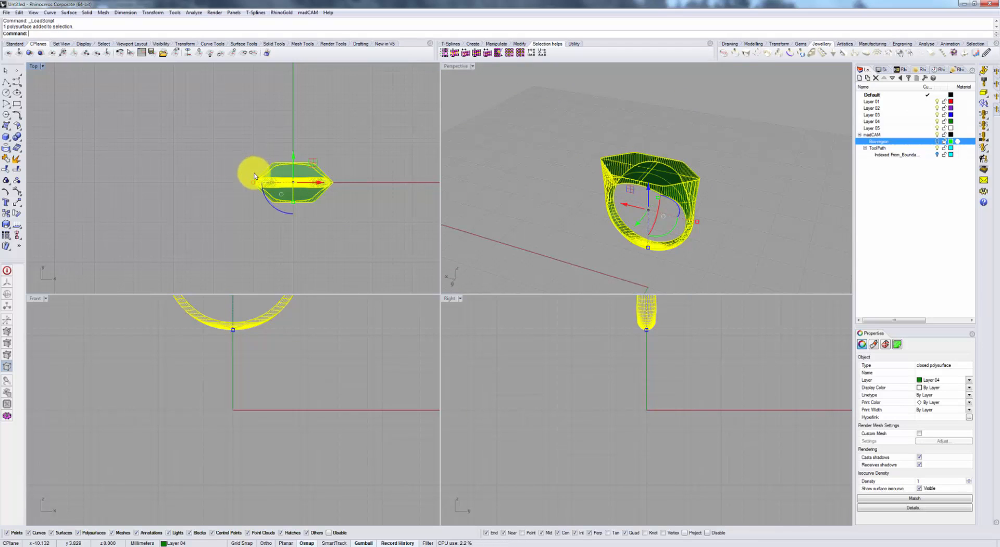
right_drag(356, 210, 281, 201)
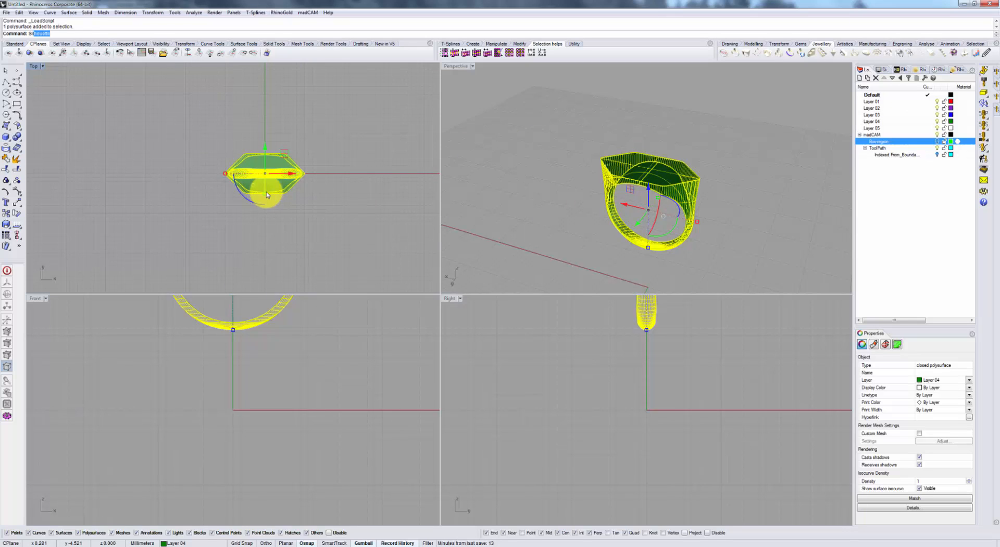
key(Return)
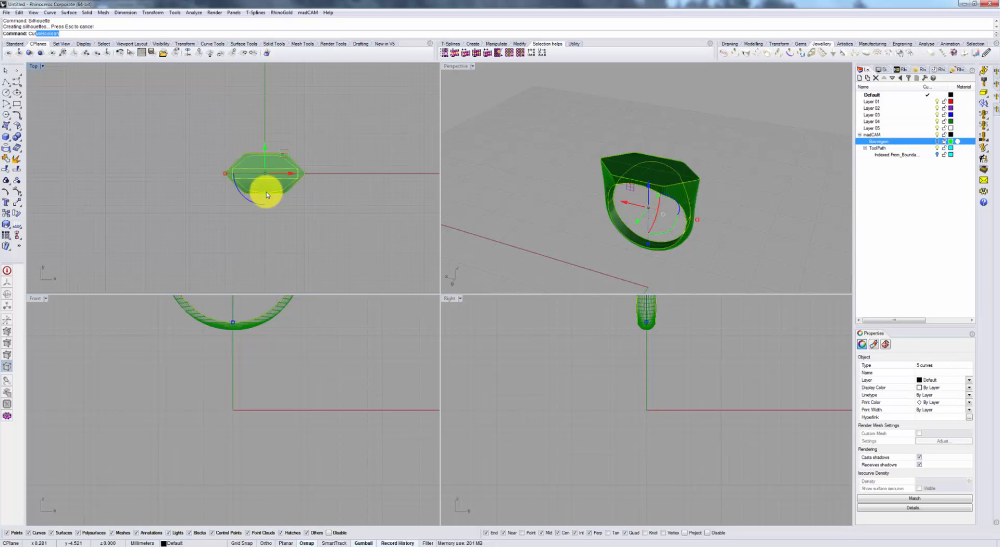
text(Cu)
key(Return)
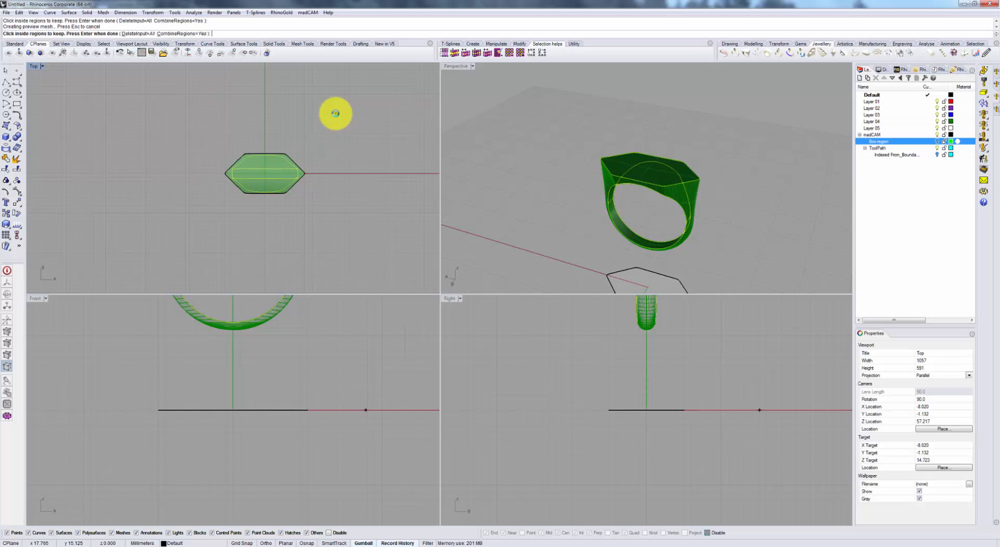
key(Return)
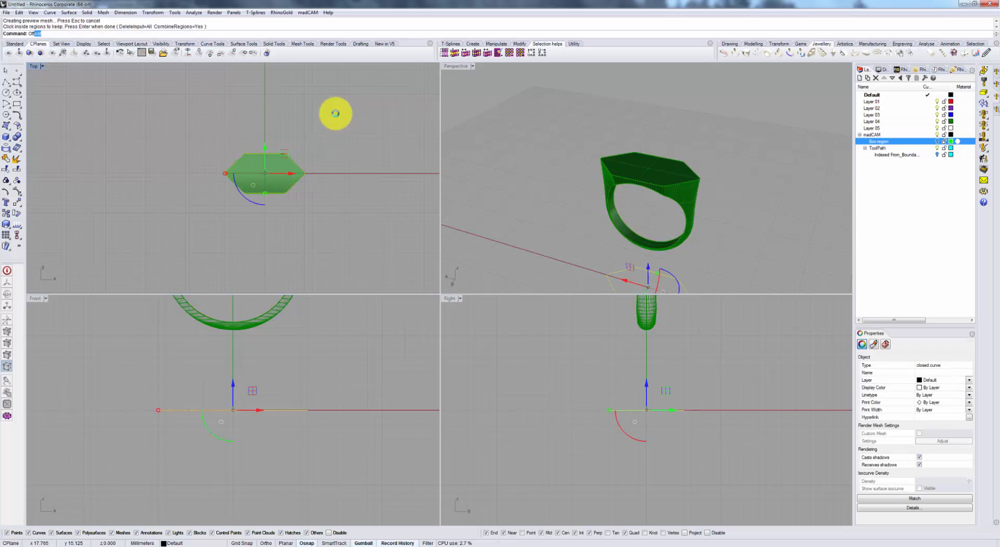
- Offset the closed outline outward by 0.1 with sharp corners
text(Off)
key(Return)
scroll(313, 140, up, 5)
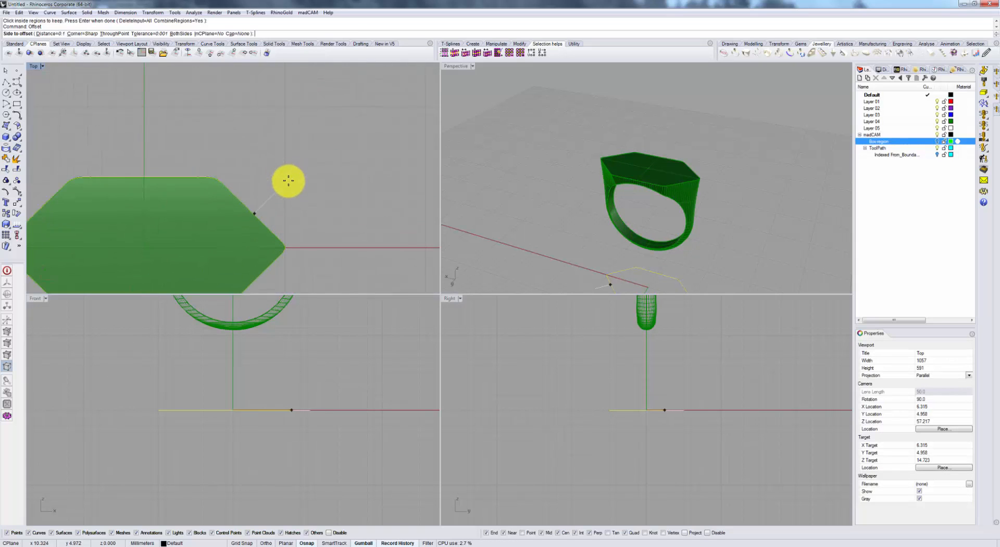
scroll(308, 167, up, 2)
scroll(313, 164, up, 3)
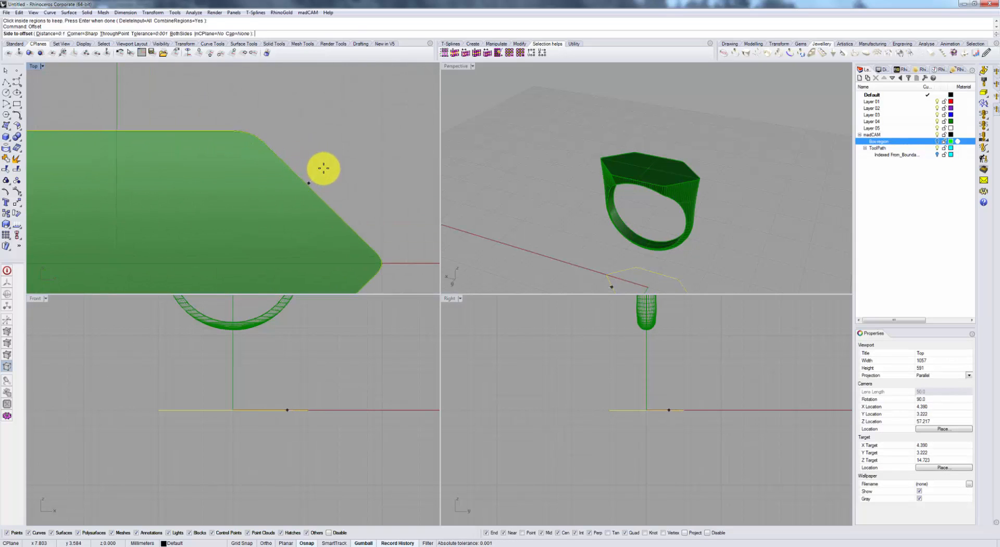
click(323, 168)
- Delete the manually made outline and its offset curve below the ring
click(314, 186)
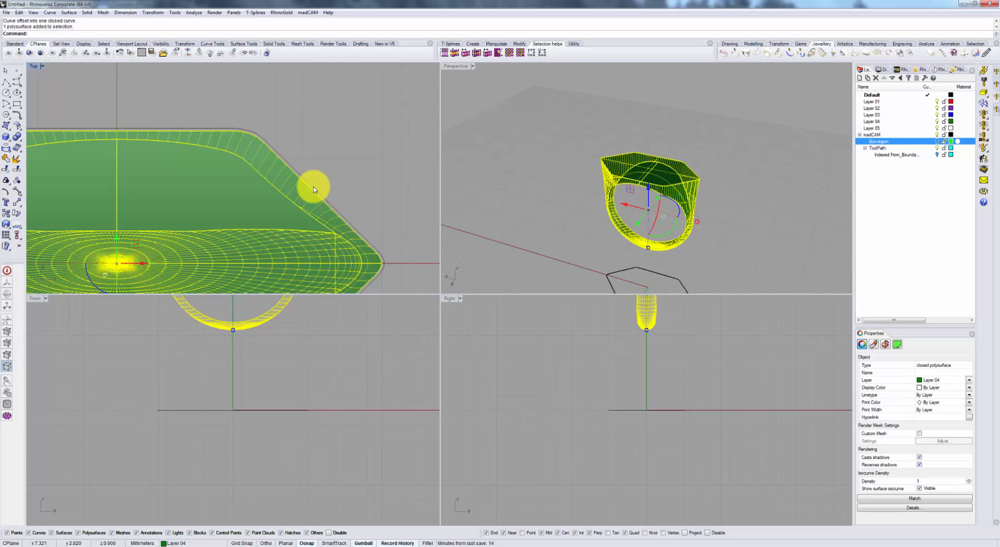
scroll(314, 188, up, 2)
click(307, 183)
scroll(311, 170, down, 5)
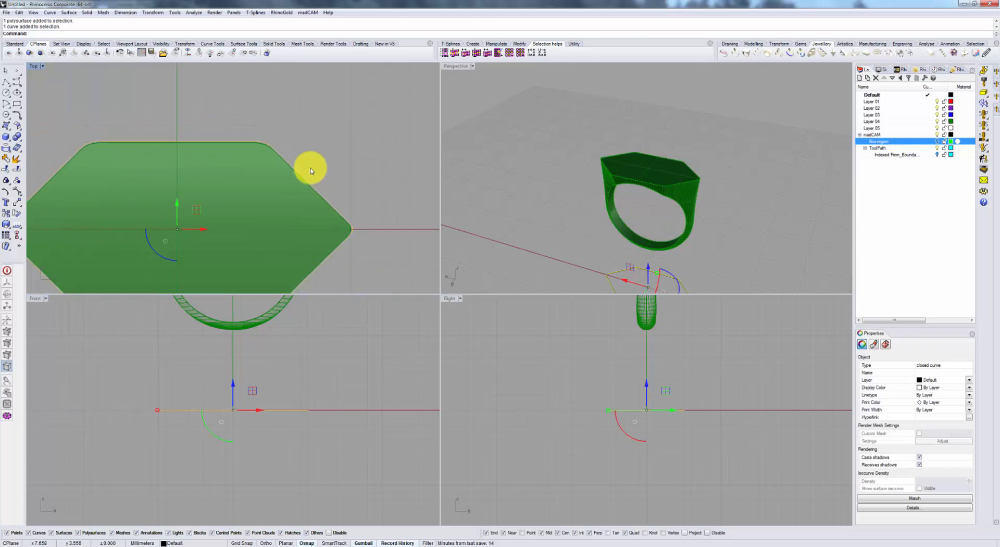
scroll(310, 170, down, 4)
shift+right_drag(591, 227, 573, 177)
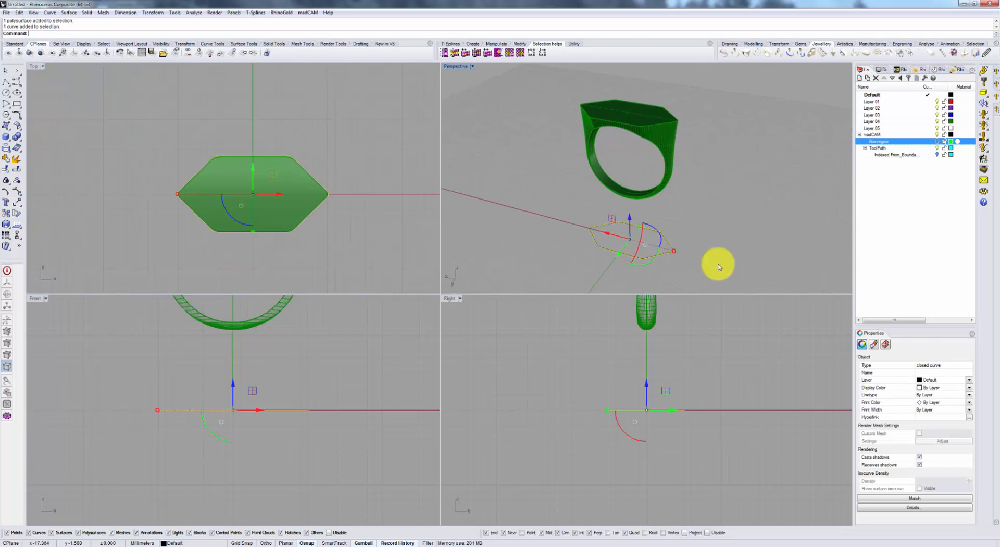
key(Escape)
click(604, 227)
key(Delete)
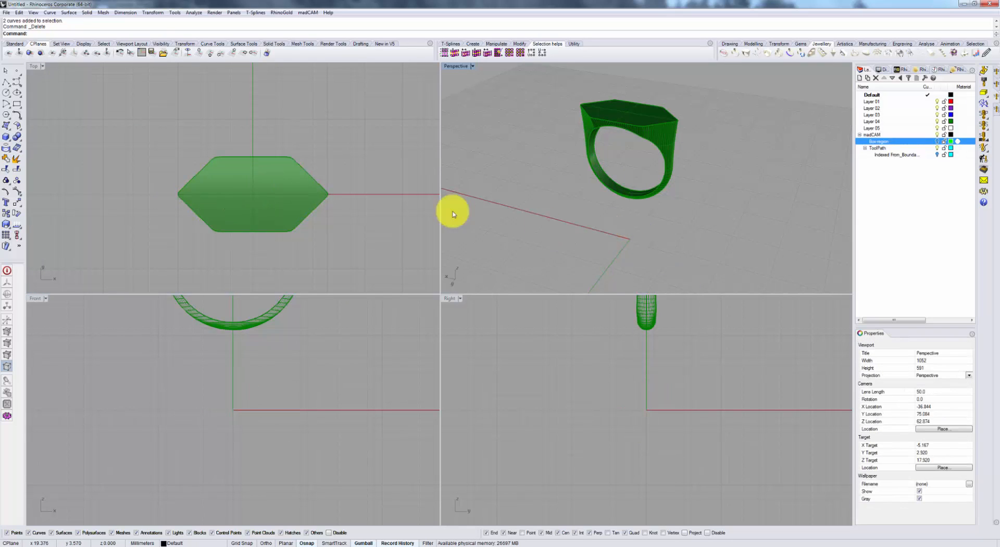
- Run the OutlineObjects script subroutine on the ring from the Top view
click(176, 13)
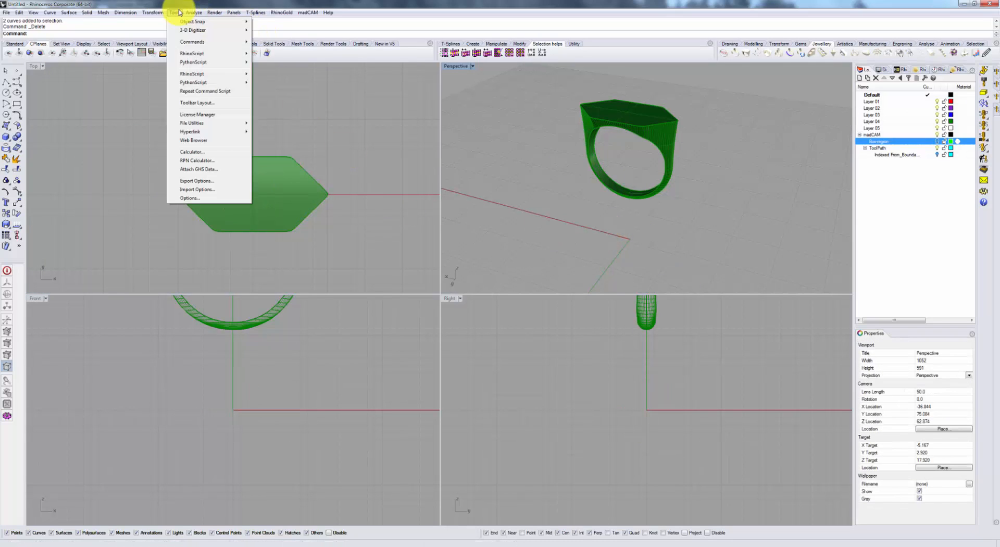
click(177, 12)
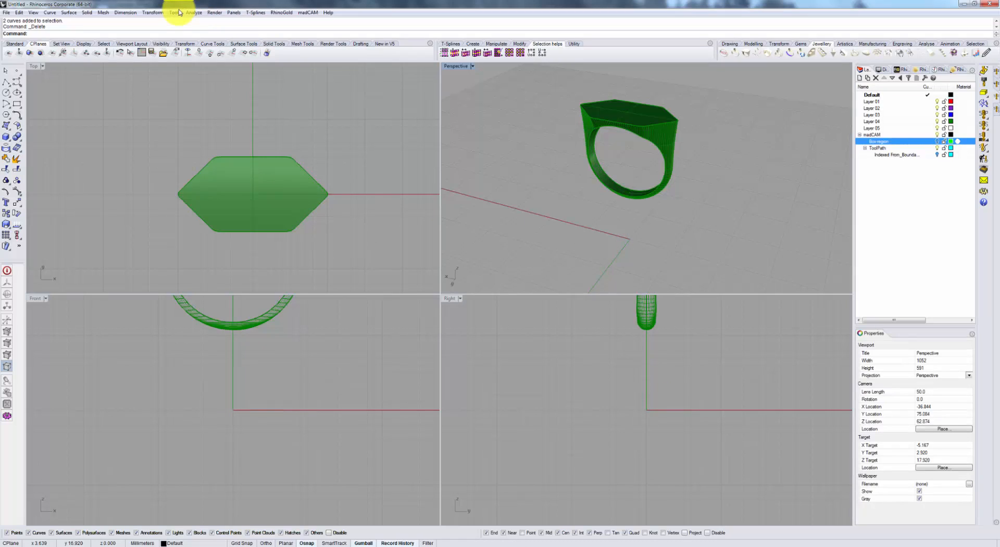
click(177, 12)
mouse_move(217, 55)
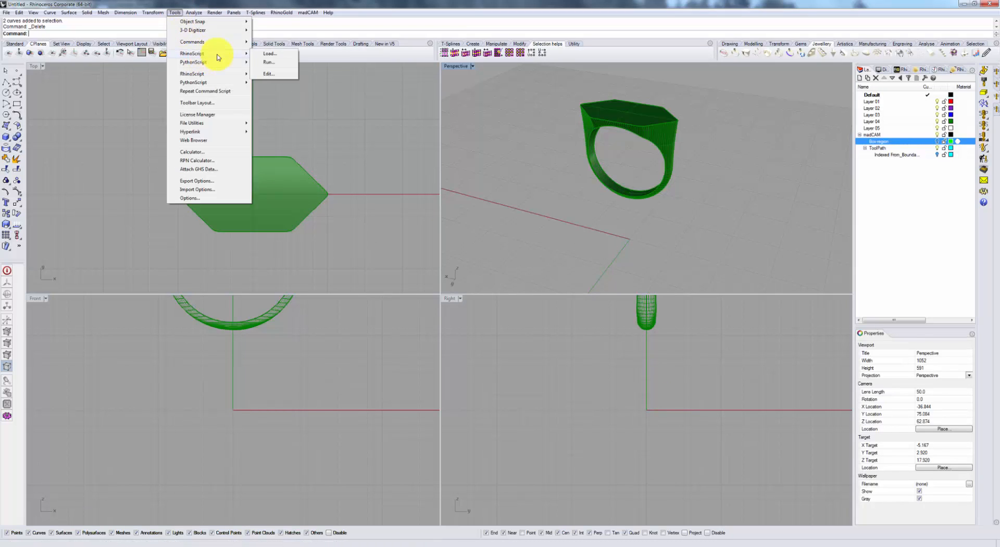
click(277, 63)
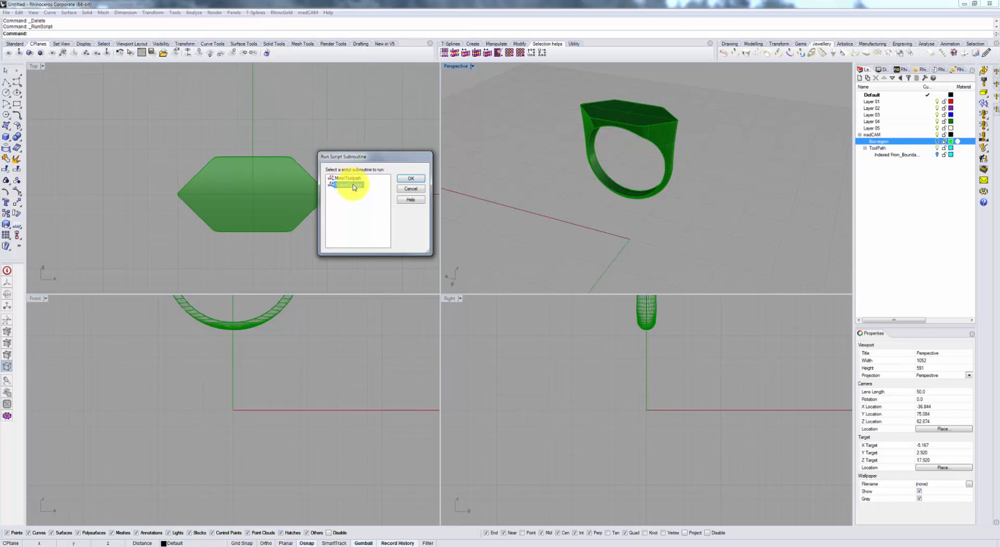
click(411, 179)
click(296, 188)
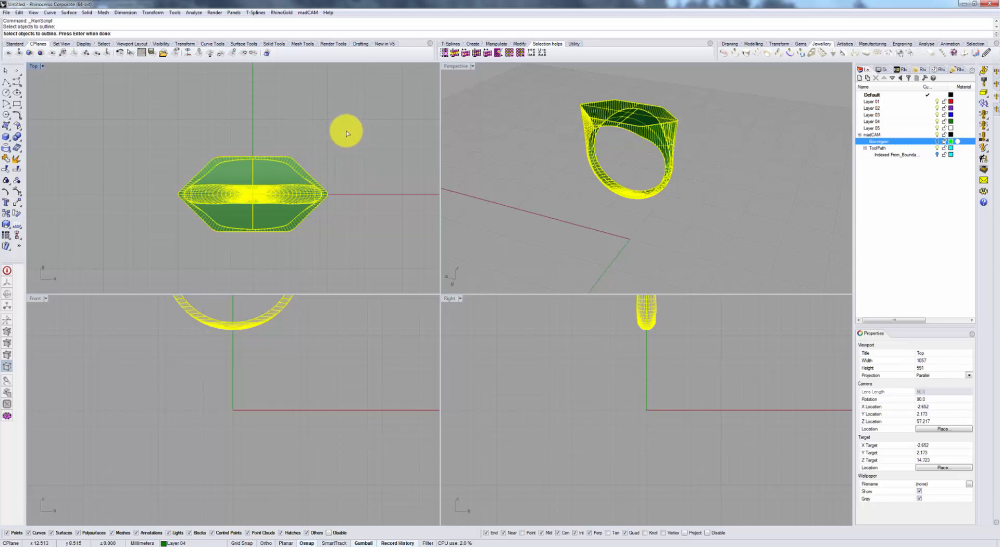
key(Return)
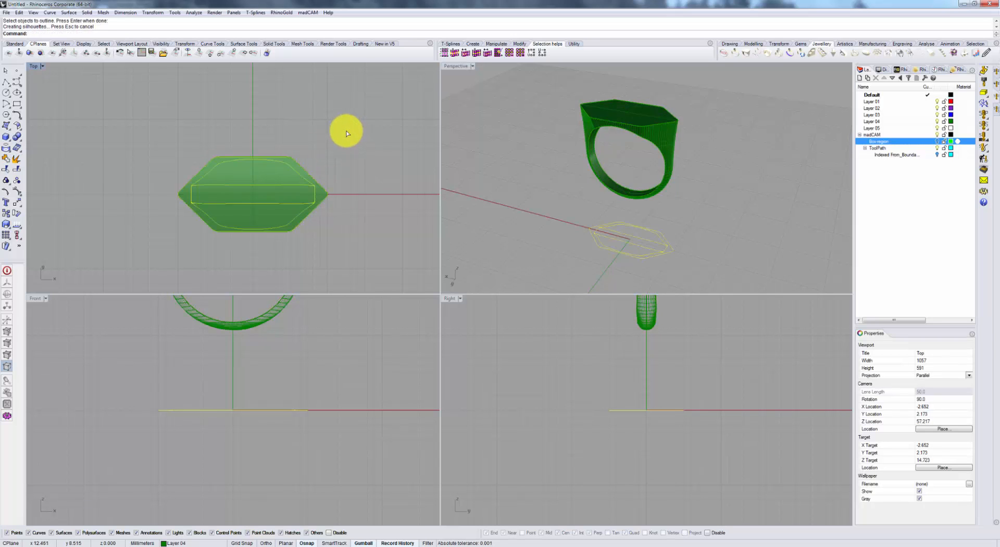
- Examine the silhouette and offset curve around the ring's hexagonal outline up close
scroll(304, 182, up, 14)
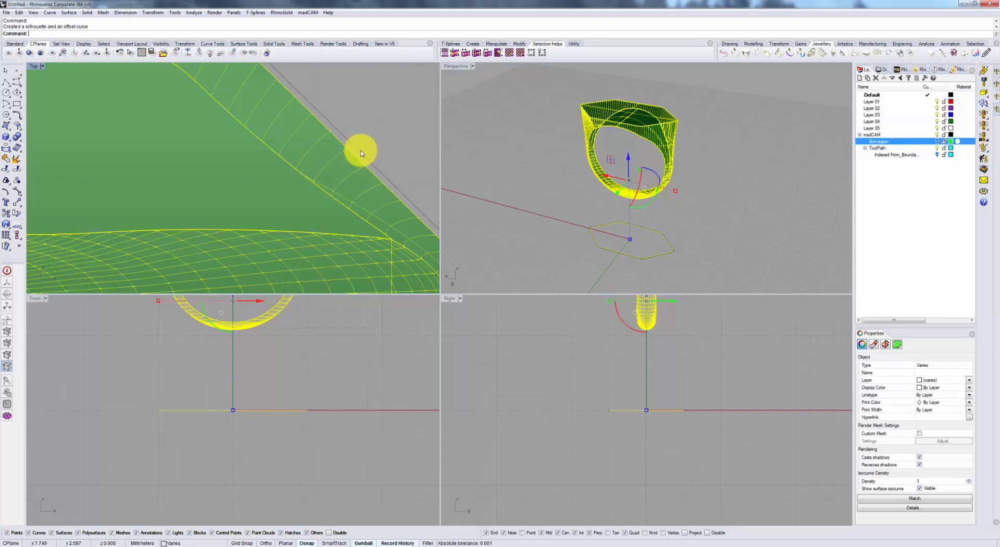
click(360, 150)
scroll(365, 154, down, 4)
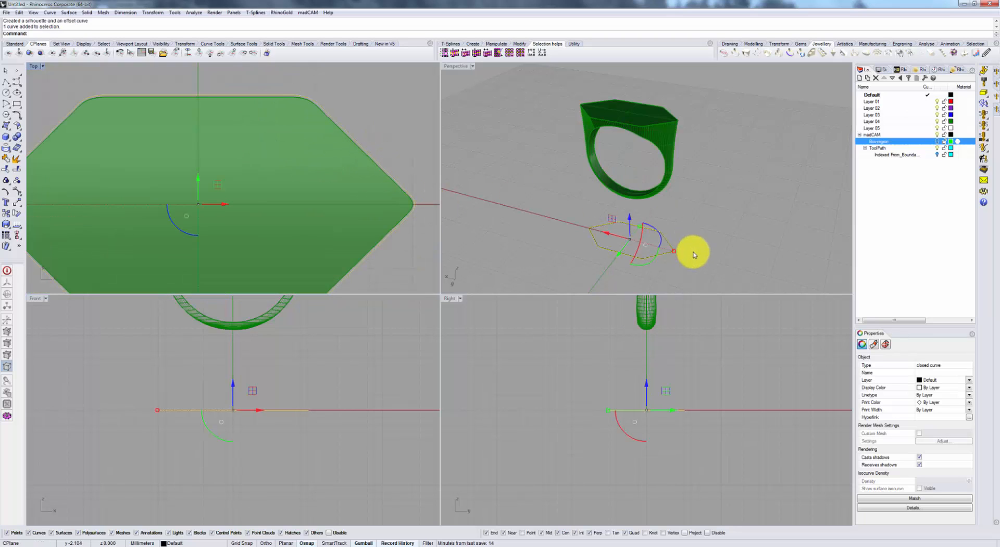
scroll(364, 141, down, 5)
right_drag(332, 201, 297, 181)
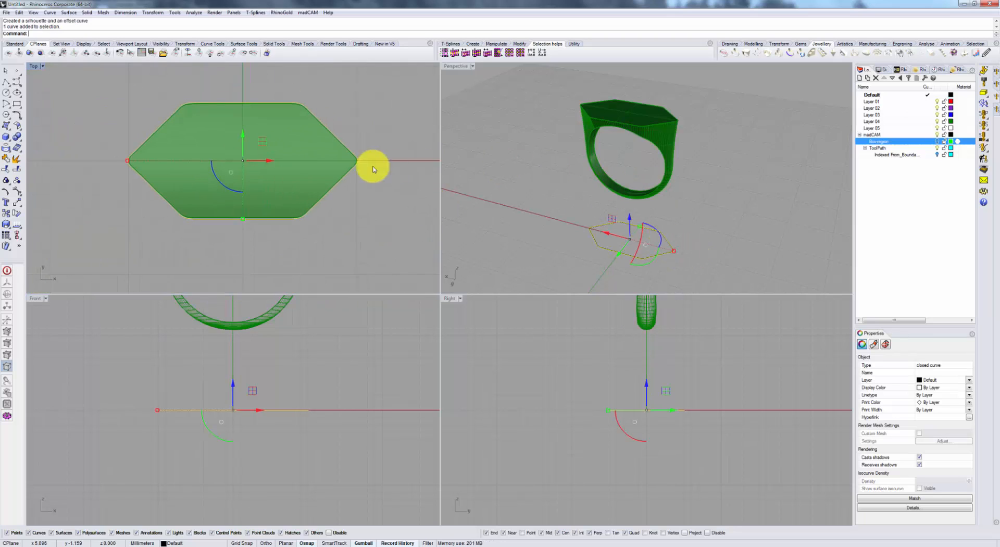
click(671, 228)
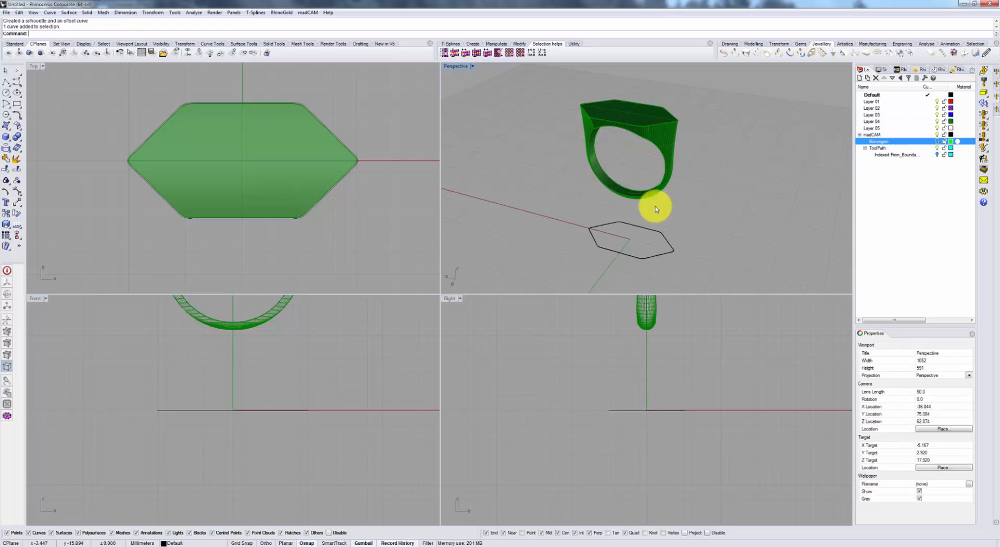
right_drag(327, 186, 325, 199)
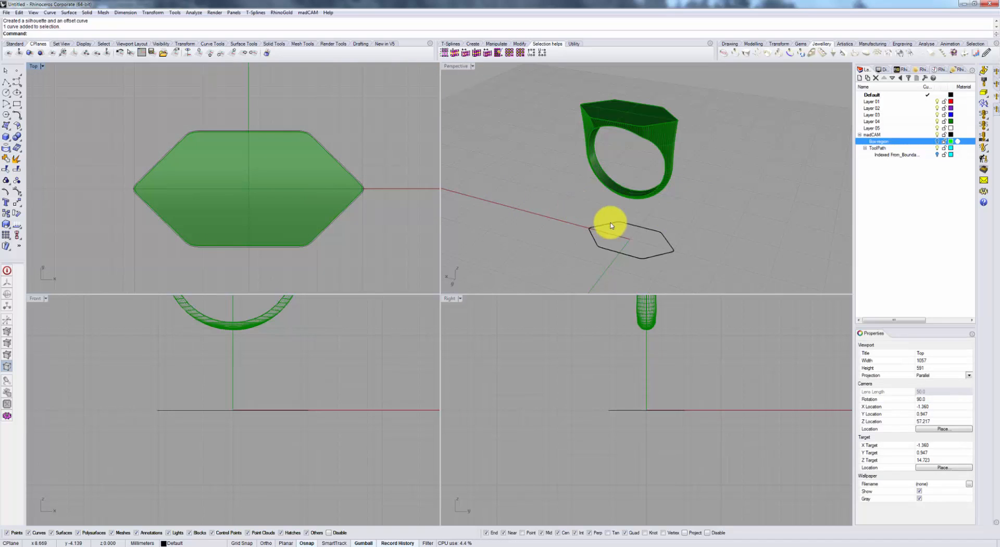
- Set the construction plane to the current view in Perspective, looking through the ring's opening
right_drag(536, 192, 694, 197)
scroll(657, 156, up, 6)
right_drag(656, 156, 654, 125)
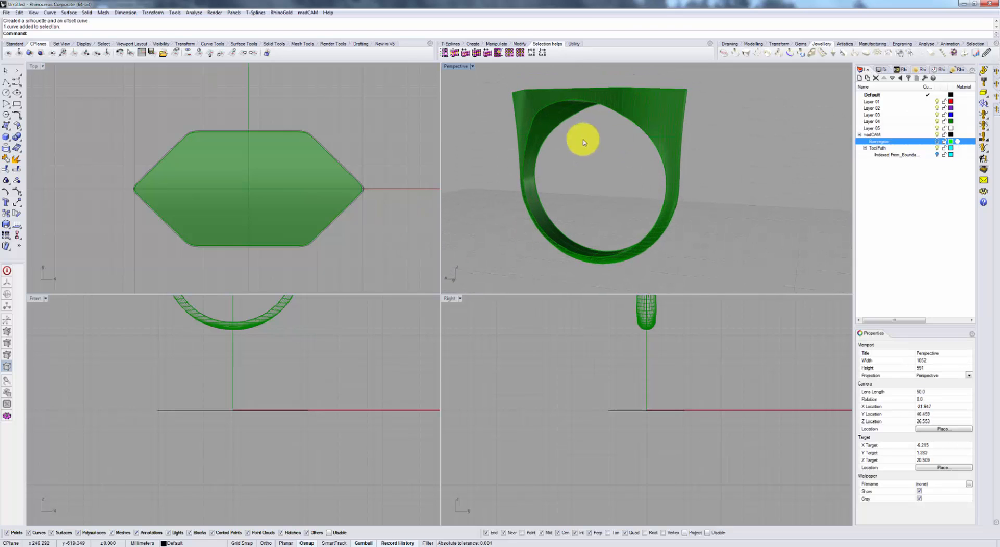
click(189, 53)
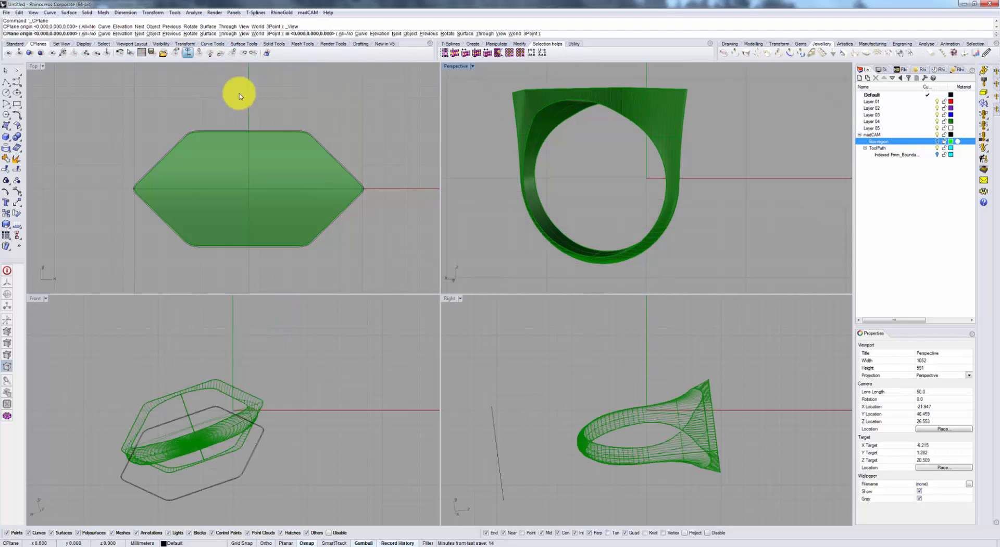
- Run the OutlineObjects script subroutine on the ring in the Top viewport, using the new view-aligned construction plane
scroll(312, 160, down, 5)
drag(391, 209, 194, 108)
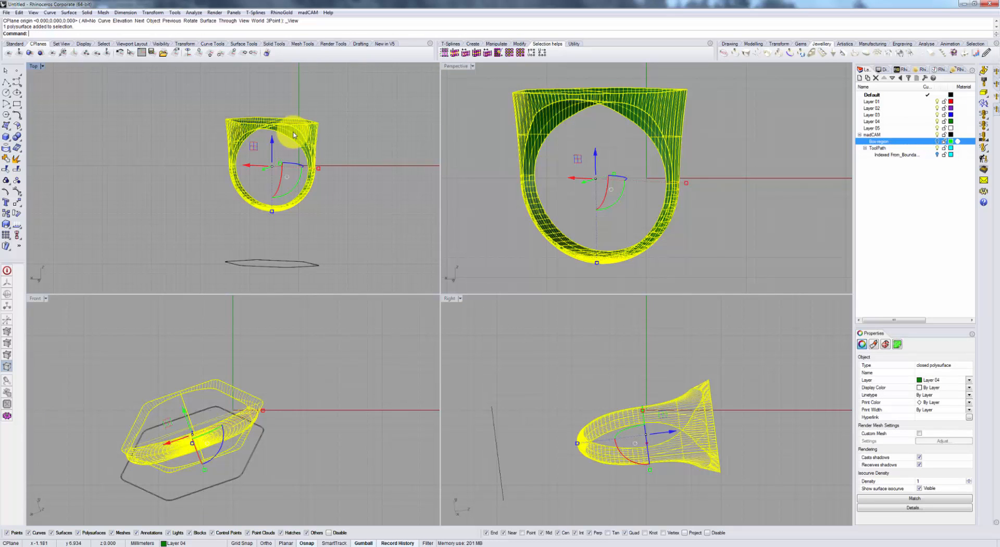
text(Script)
key(Return)
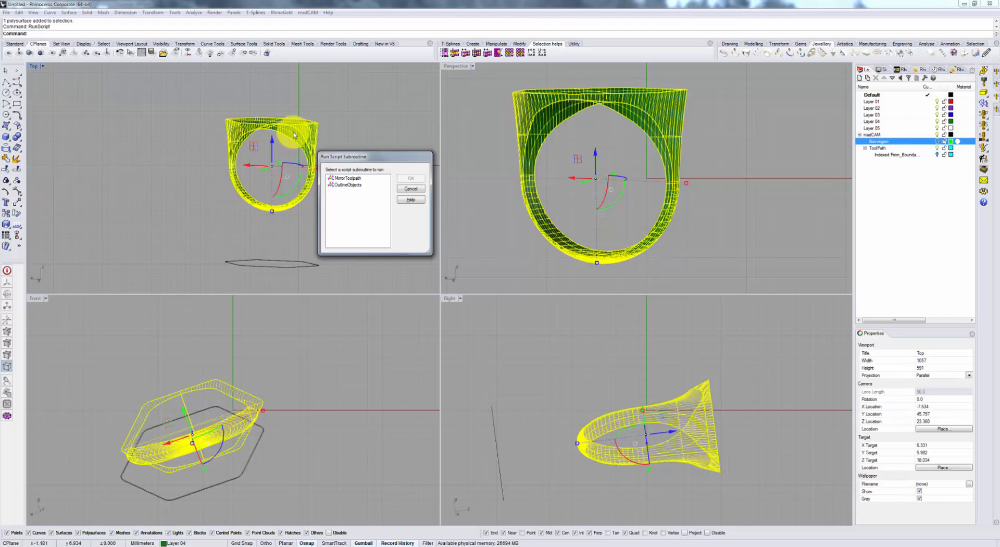
click(350, 186)
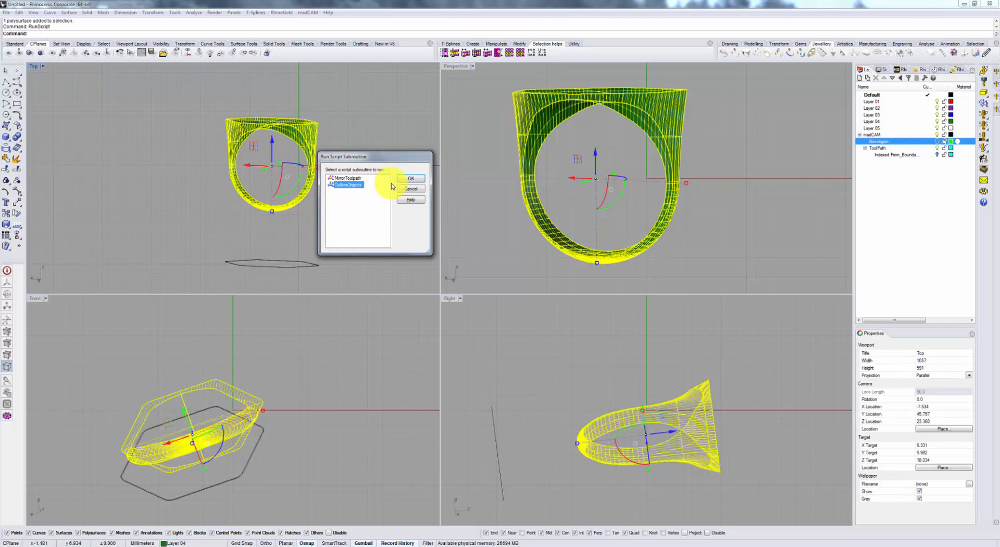
click(405, 180)
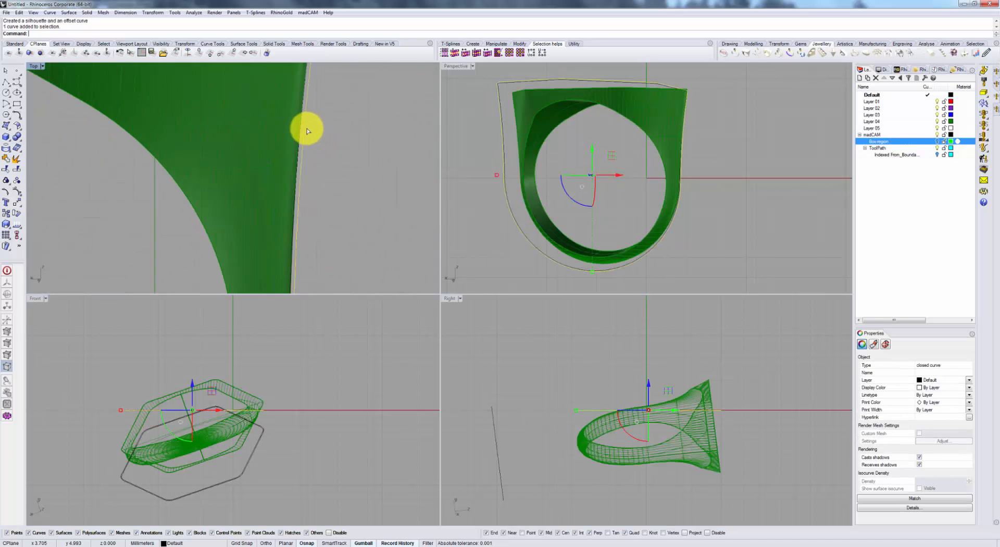
scroll(319, 150, down, 5)
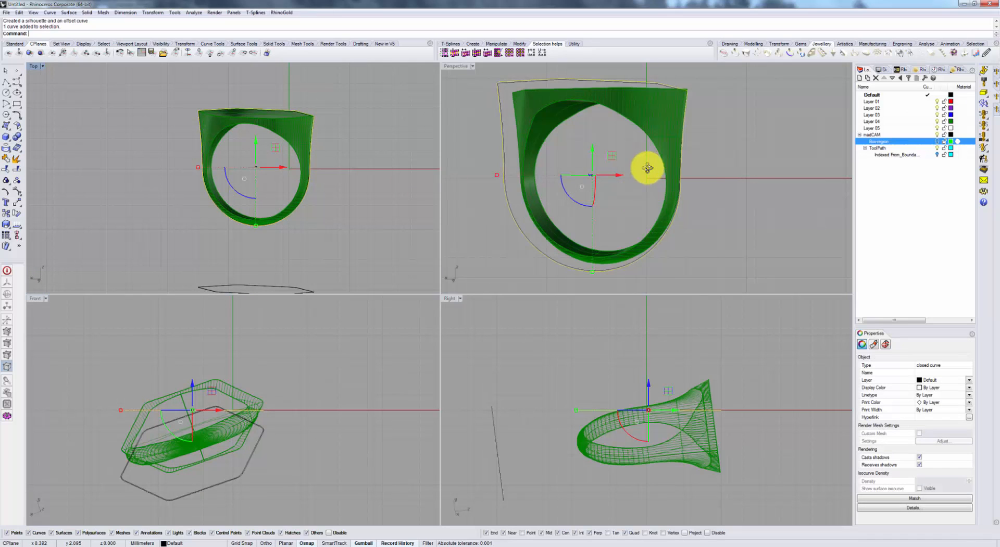
scroll(647, 167, down, 6)
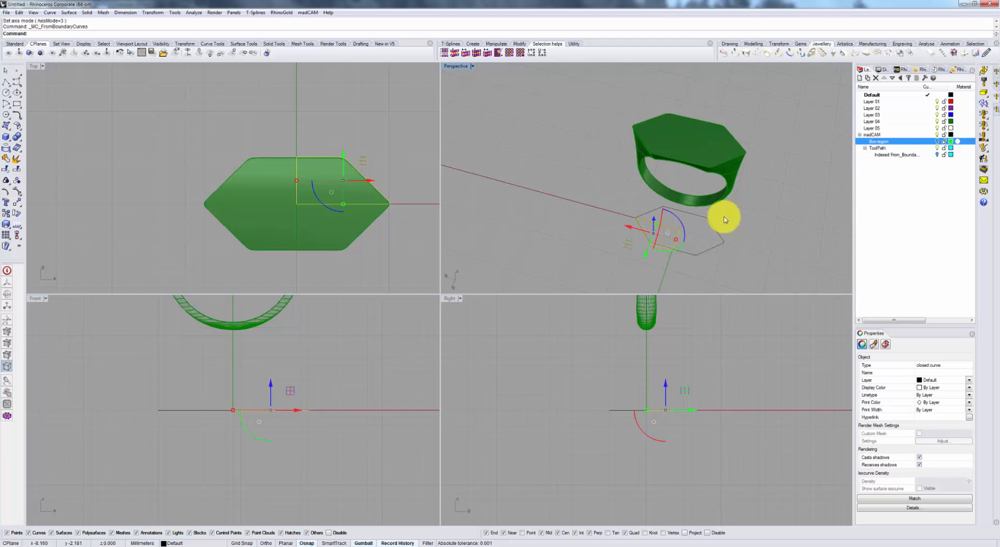
right_drag(714, 250, 719, 223)
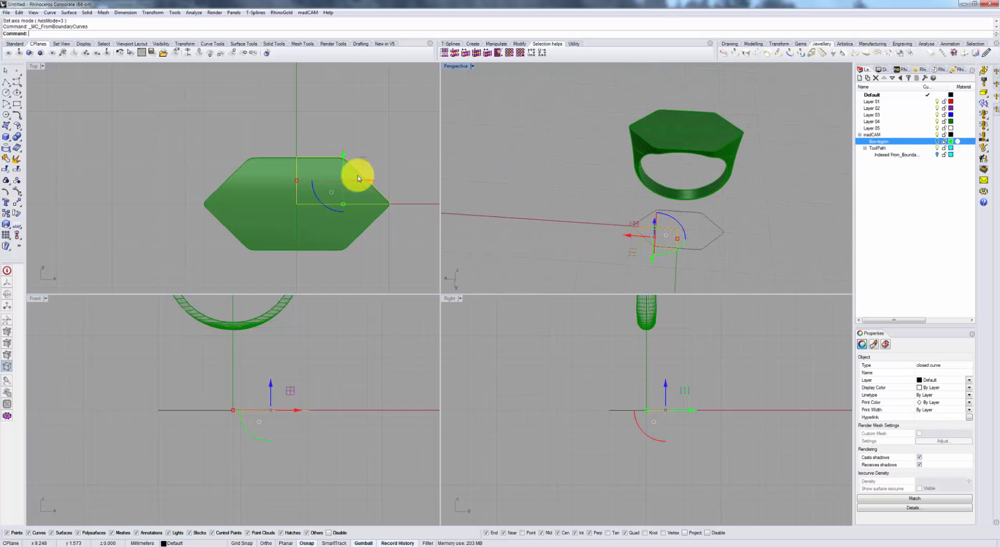
- Generate a From Boundary Curves toolpath inside the quarter-outline region of the ring's top, with 0 stock to leave, 0.1 step over and ZigZag X linking
right_drag(328, 179, 283, 172)
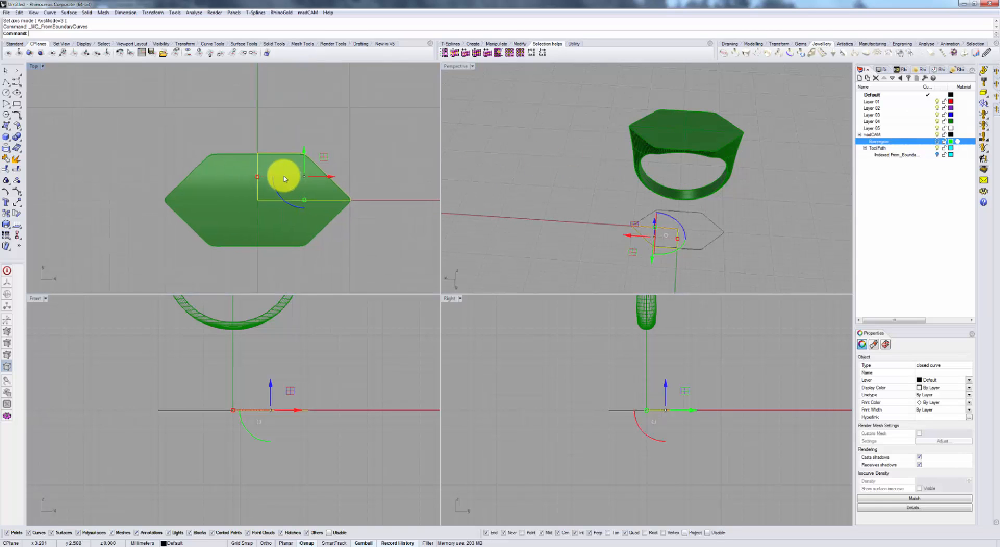
scroll(263, 162, up, 4)
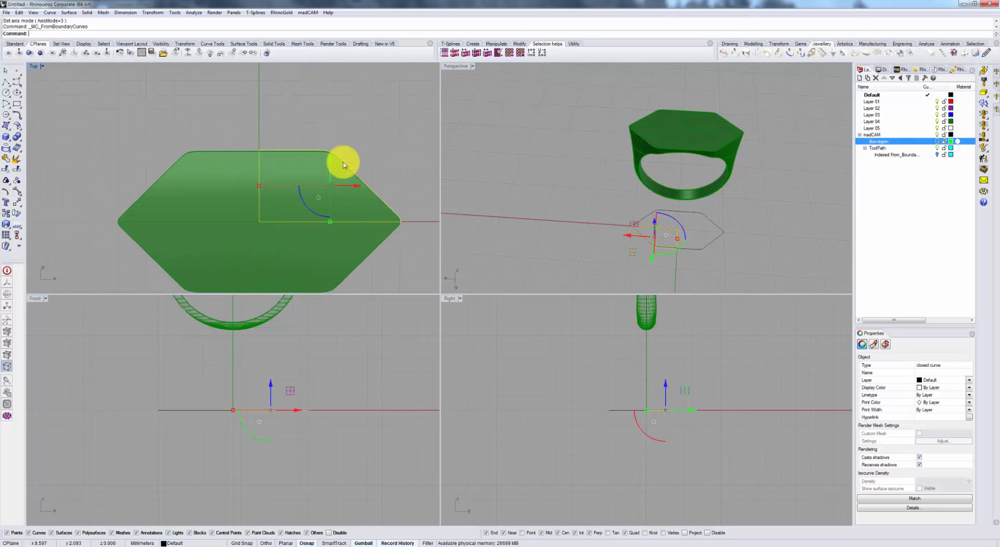
right_drag(323, 220, 304, 195)
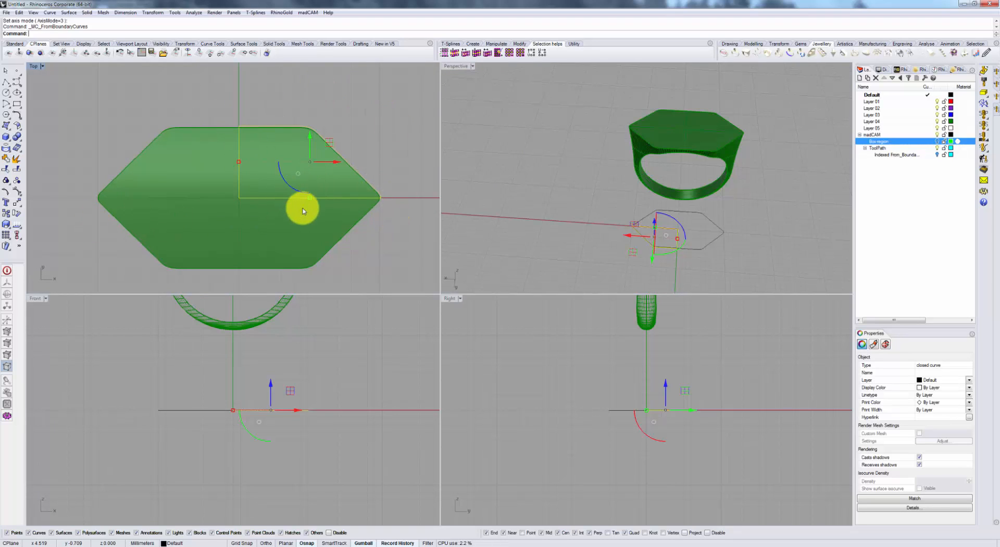
right_drag(323, 225, 307, 215)
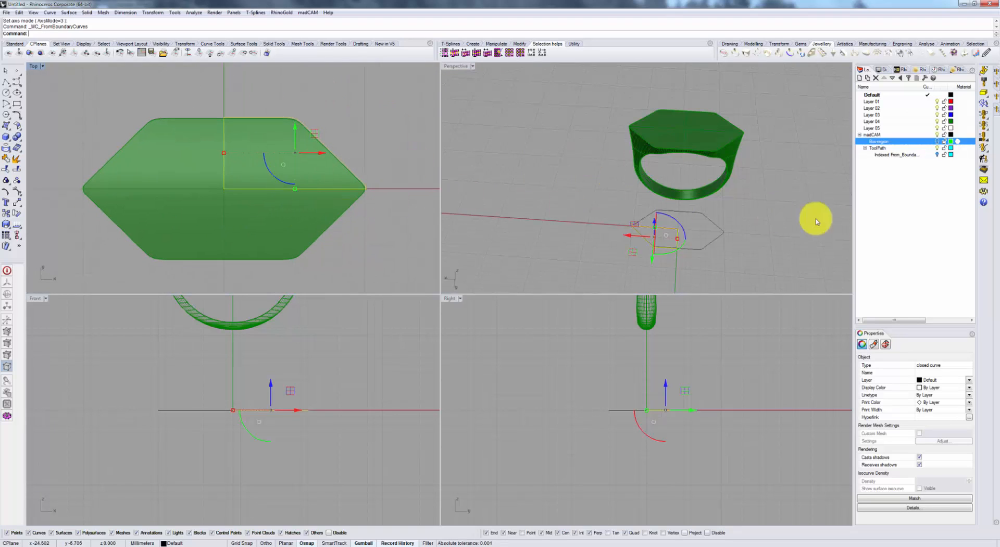
click(982, 148)
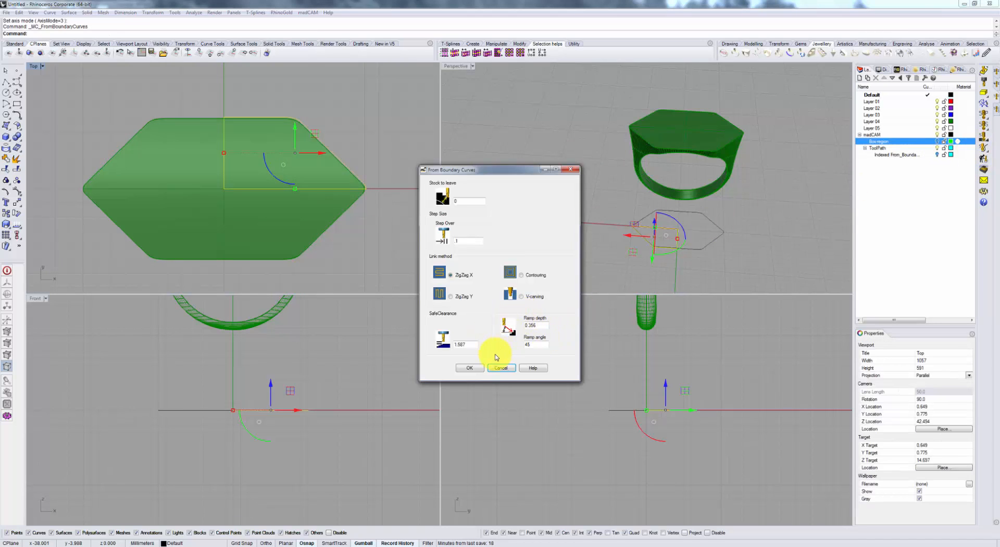
click(472, 369)
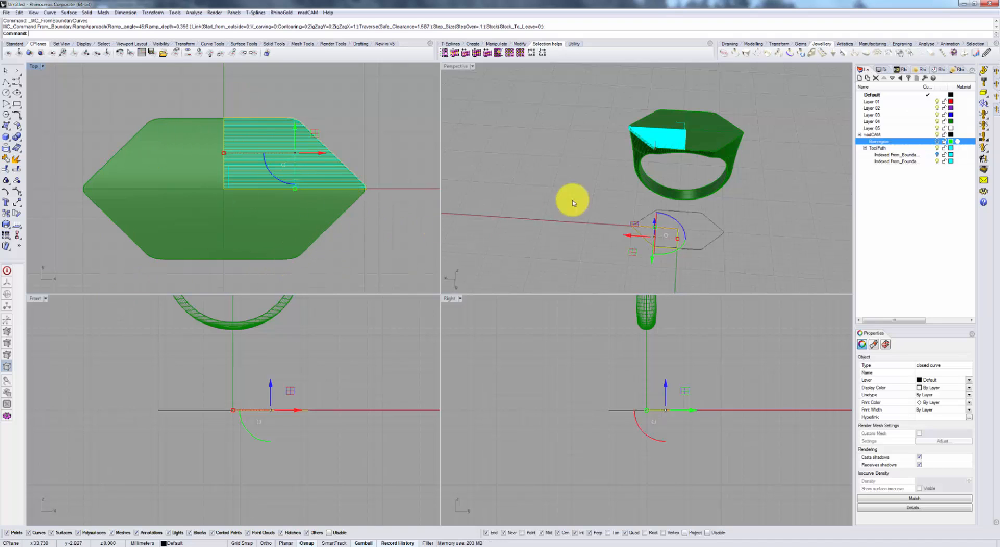
- Mirror a copy of the grouped quarter toolpath across the Y axis, starting the mirror plane at 0,0,0 in the Top viewport
right_drag(640, 200, 674, 166)
scroll(674, 166, up, 10)
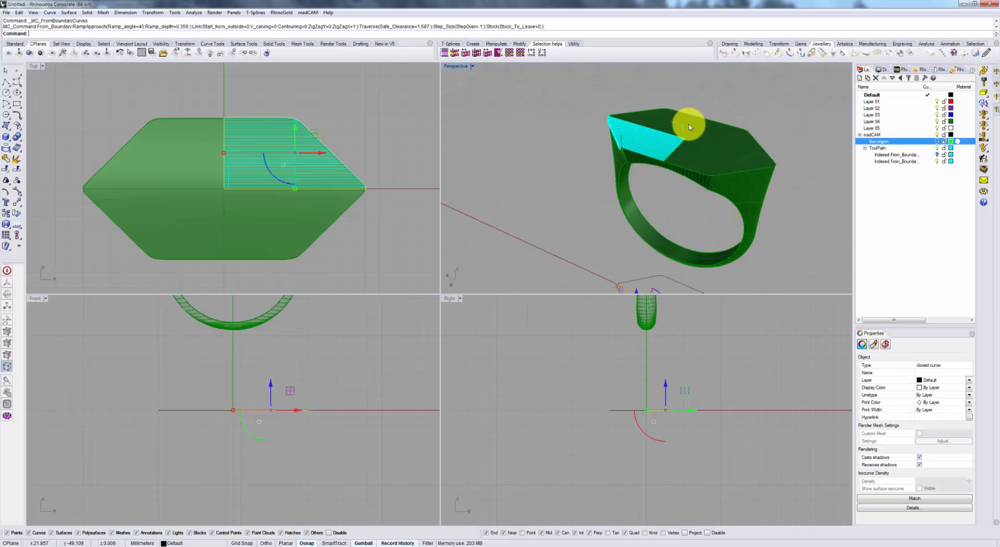
right_drag(520, 160, 674, 168)
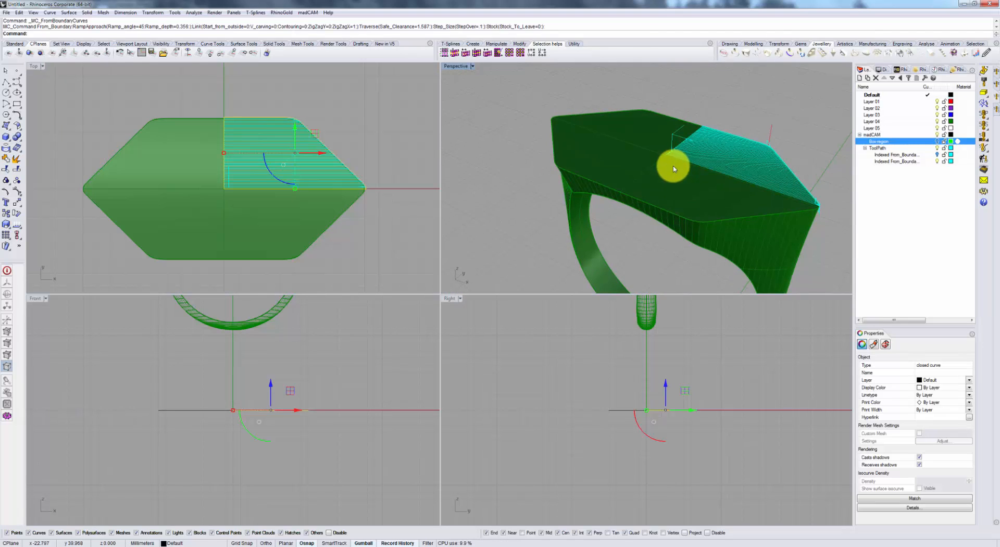
scroll(682, 155, up, 3)
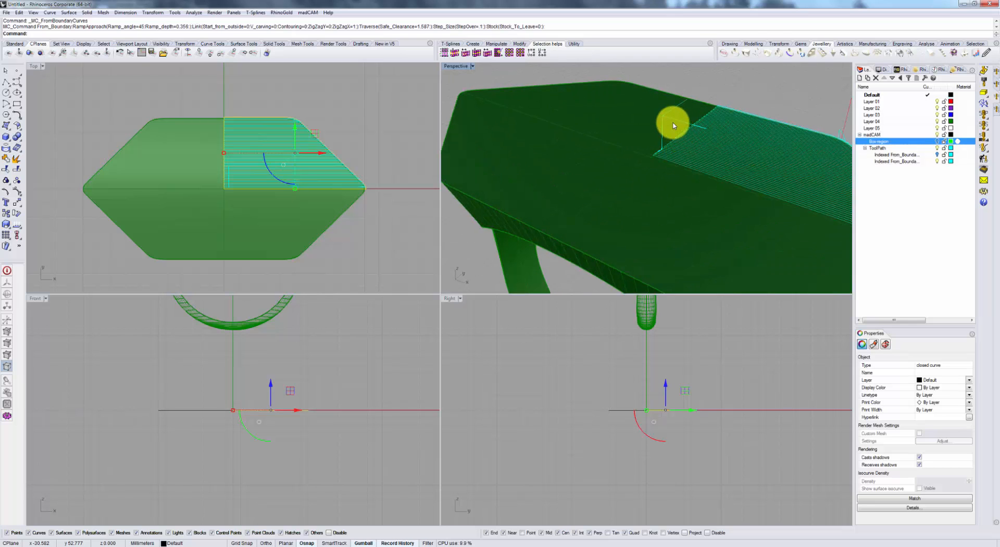
key(Return)
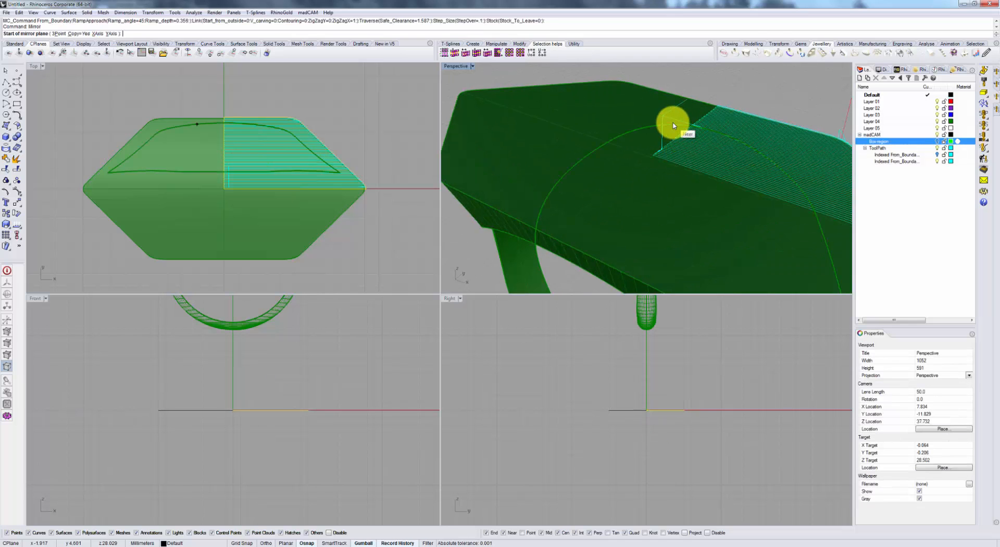
key(Escape)
click(739, 132)
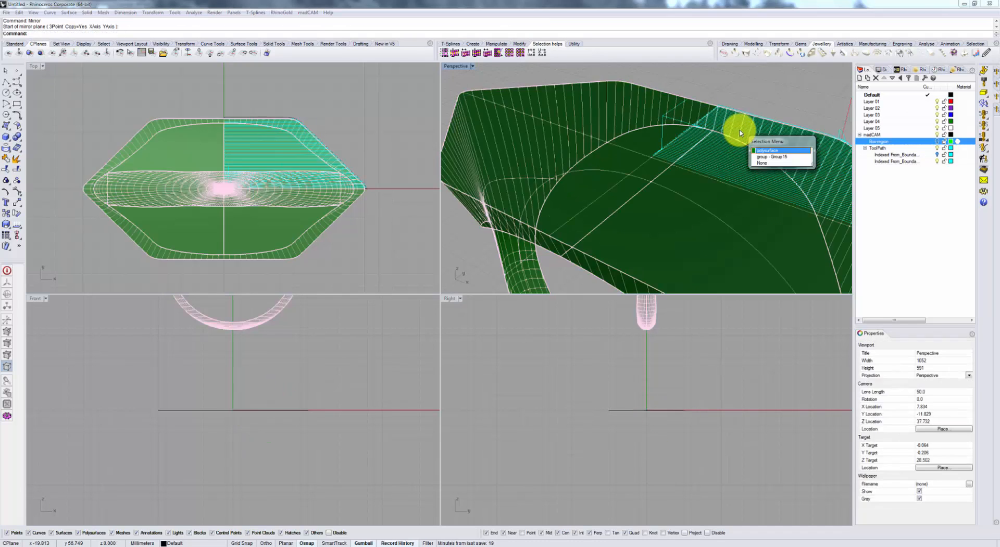
click(765, 157)
key(Return)
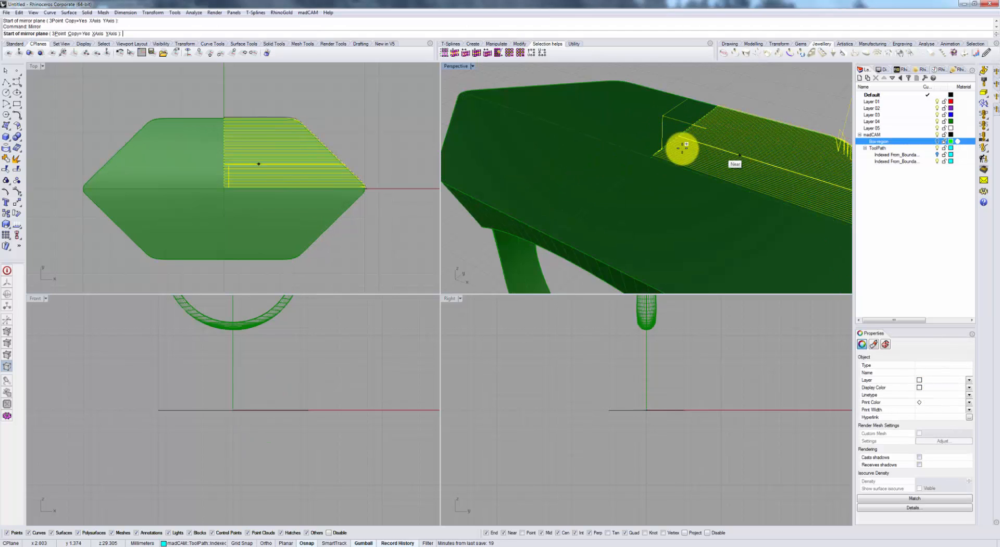
text(0,0,0)
key(Return)
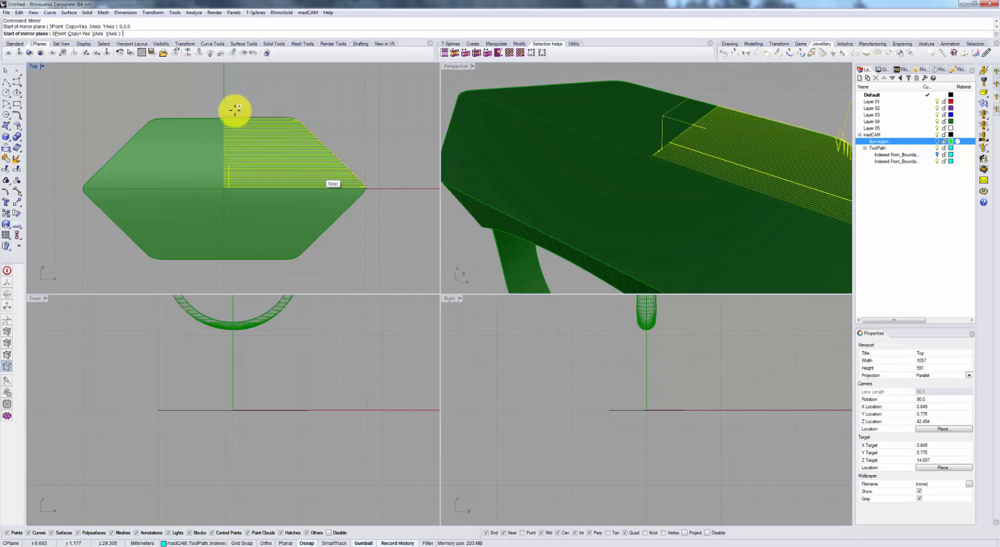
click(226, 90)
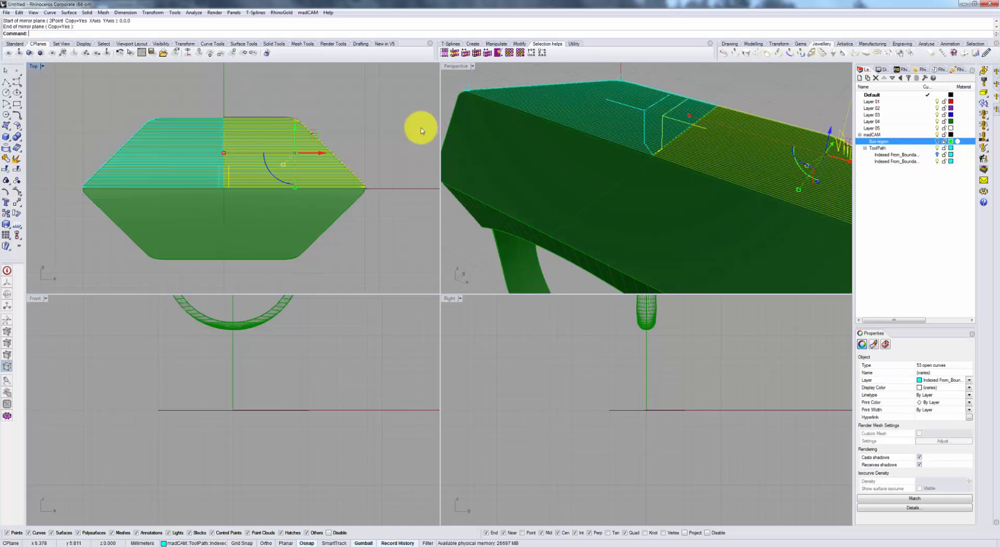
- Play the ordinarily mirrored toolpath in the Cut Simulator at reduced speed and examine how the machine orients the ring against the cutter
scroll(748, 167, down, 6)
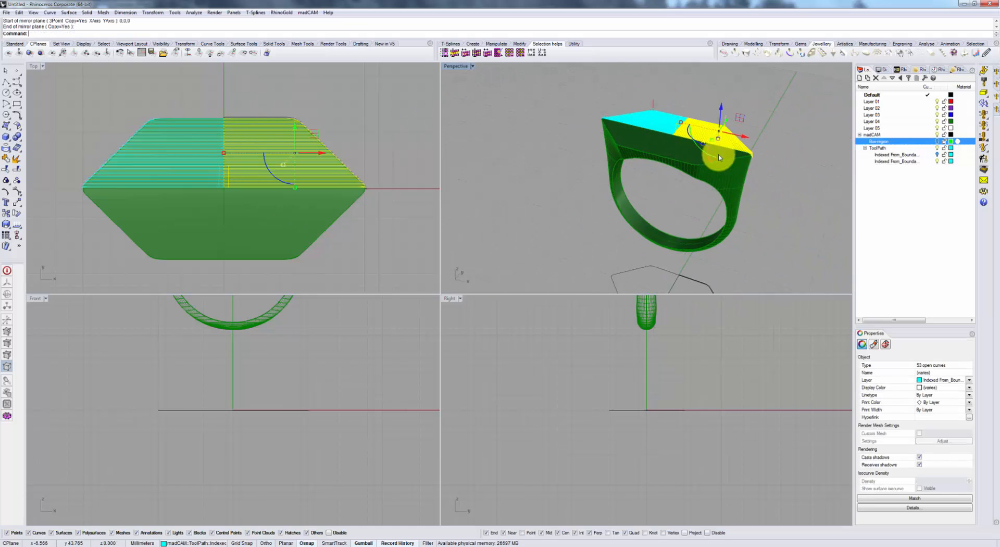
click(768, 196)
right_drag(767, 196, 742, 200)
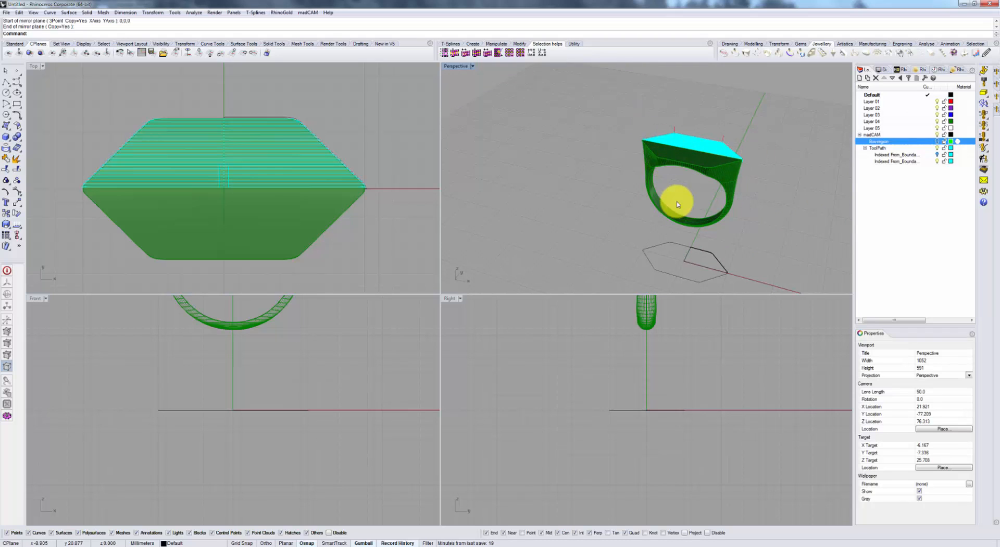
right_drag(672, 195, 692, 268)
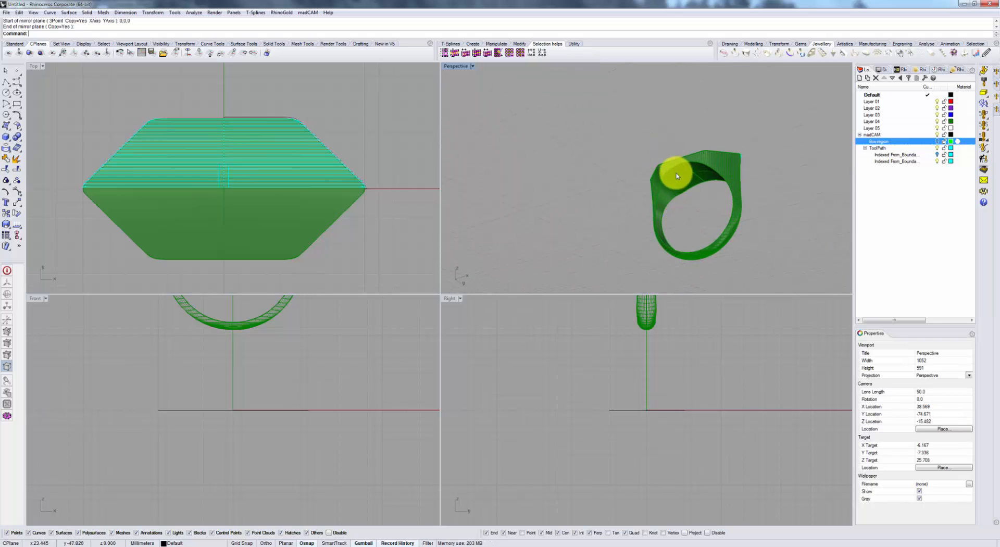
right_drag(674, 174, 703, 254)
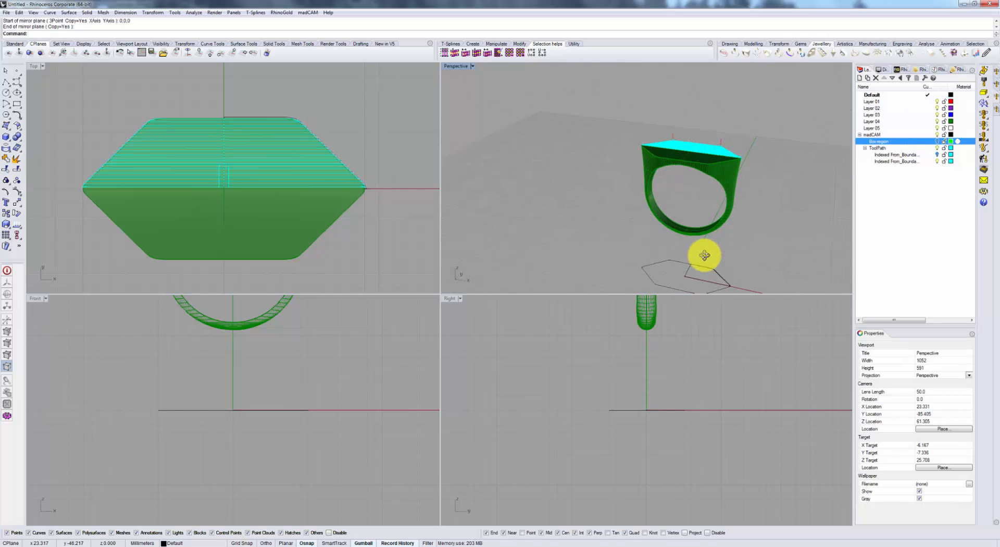
scroll(780, 193, down, 5)
click(976, 150)
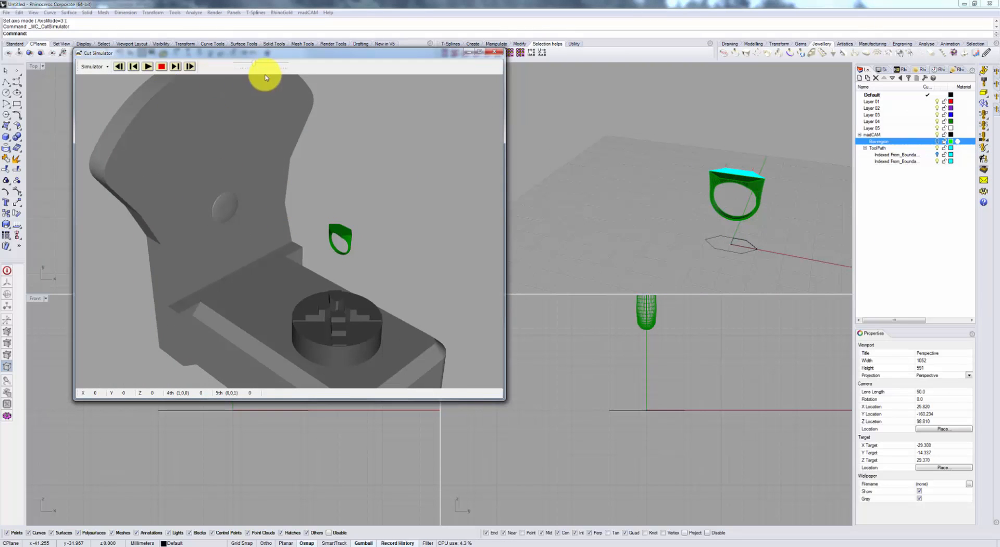
drag(255, 65, 240, 68)
click(148, 67)
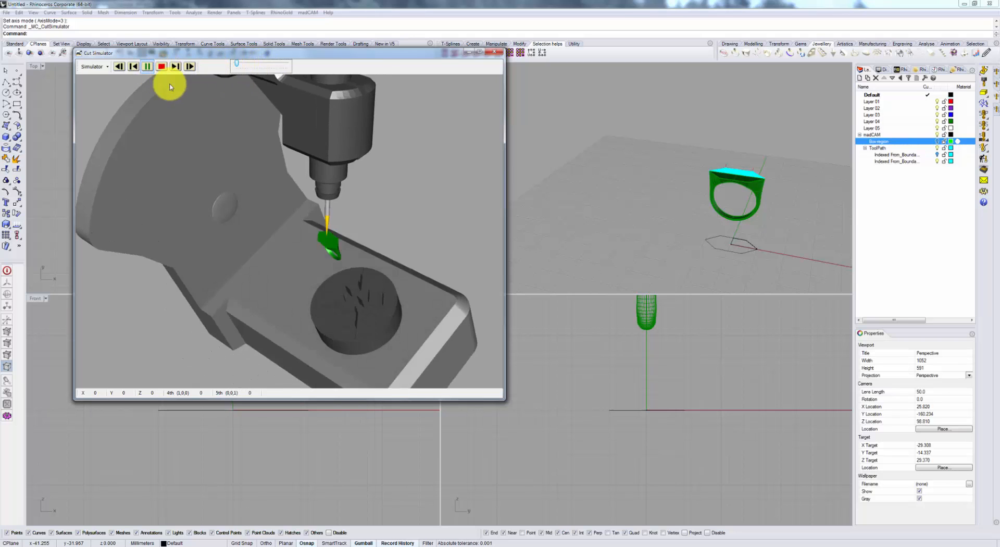
drag(302, 285, 361, 328)
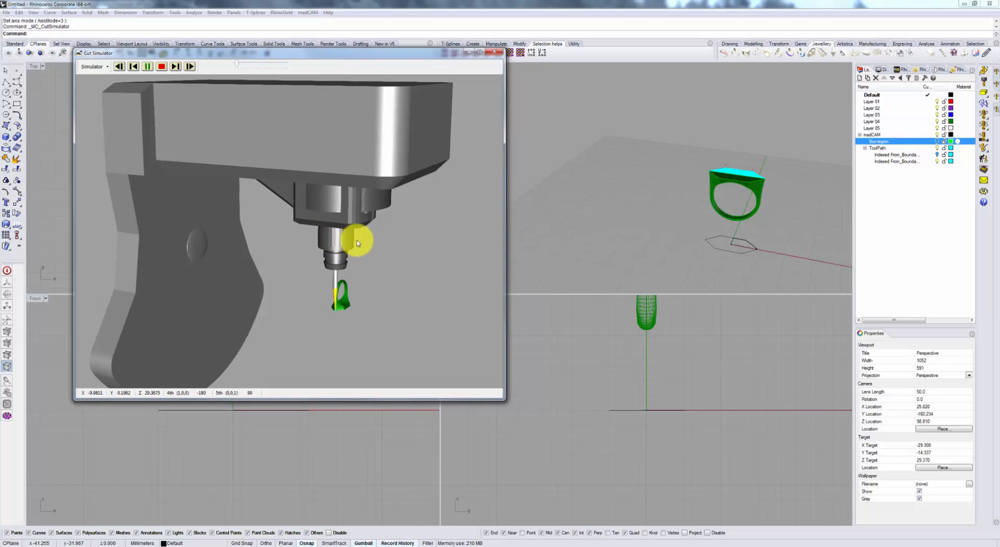
click(501, 56)
- Undo the last mirror of the toolpath
scroll(709, 167, up, 6)
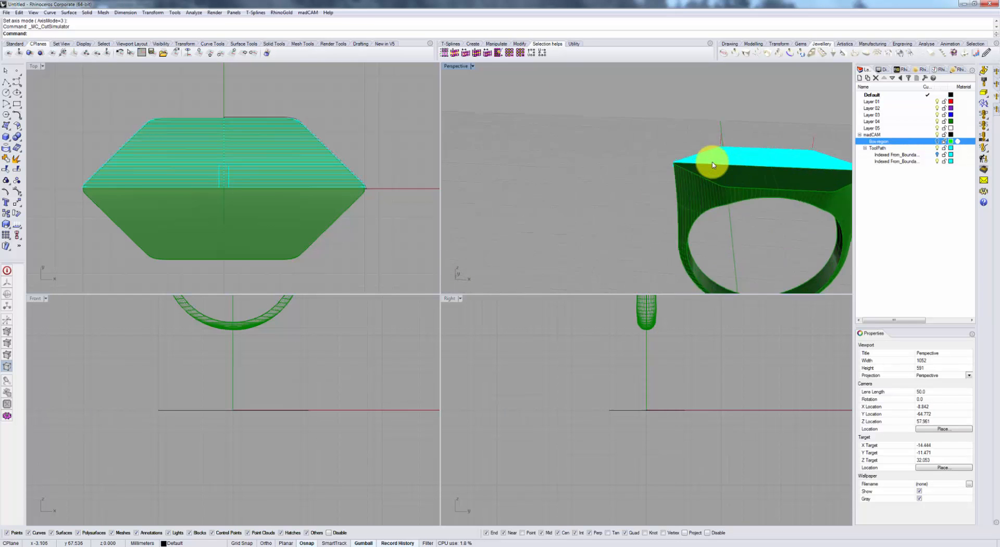
scroll(603, 120, down, 6)
key(ctrl+z)
- Run the toolpath-mirroring script subroutine on the quarter toolpath and its triangles, mirroring from 0,0,0 along the Y axis with Ortho on
shift+right_drag(710, 168, 639, 189)
scroll(728, 139, up, 4)
shift+right_drag(728, 139, 641, 161)
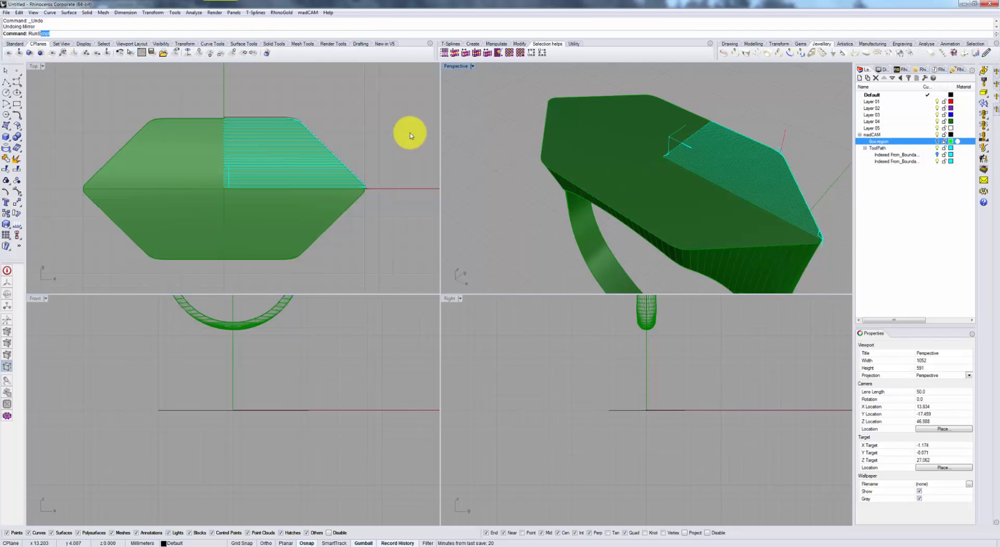
key(Return)
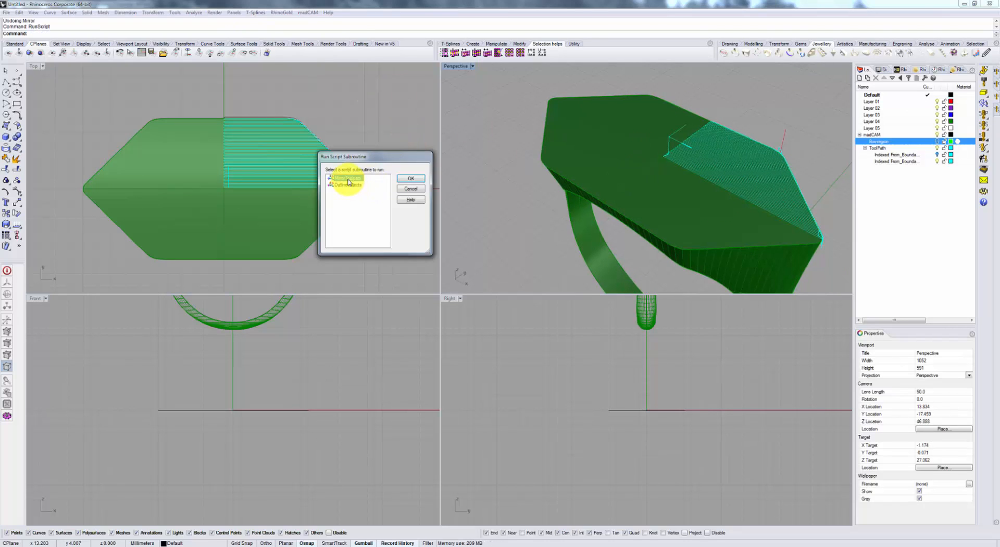
click(411, 178)
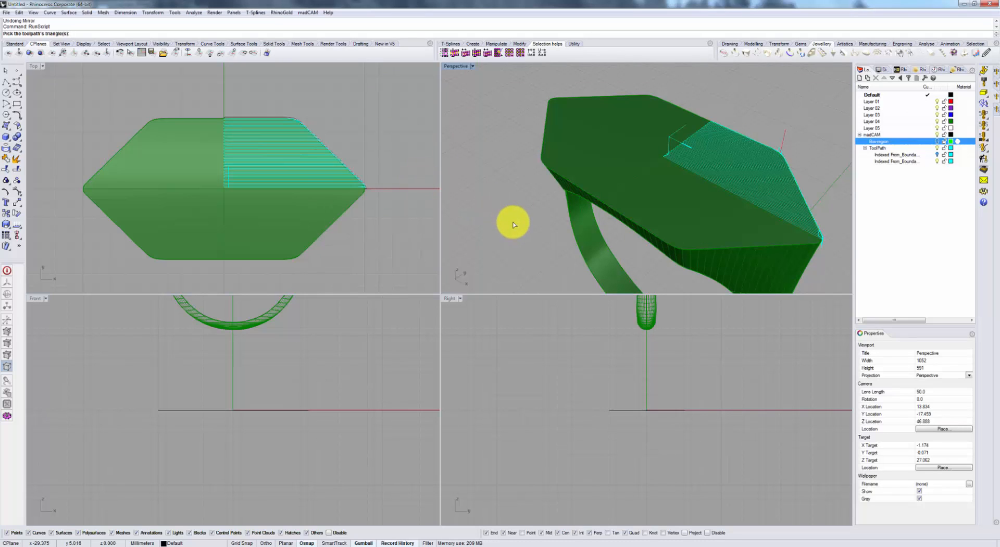
scroll(683, 141, up, 3)
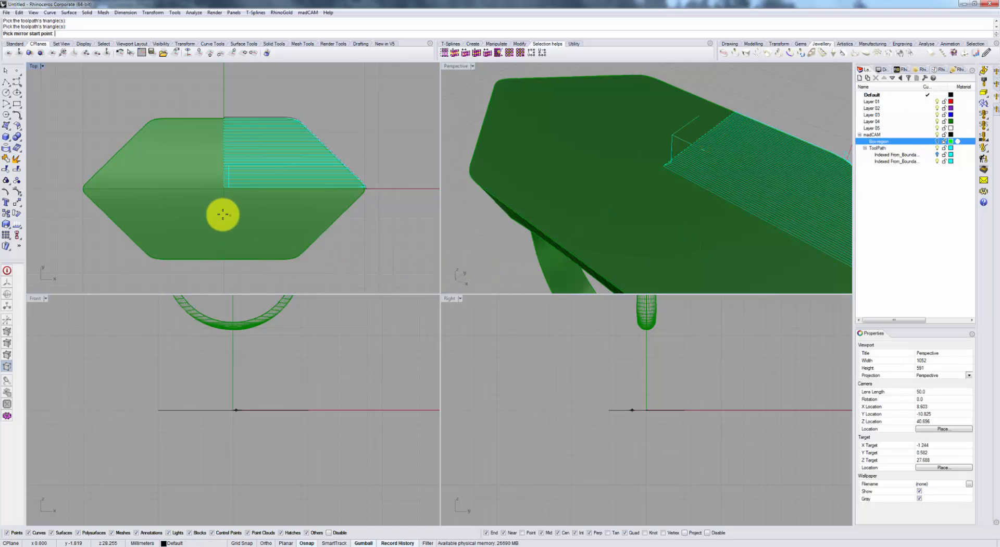
text(0,0,0)
key(Return)
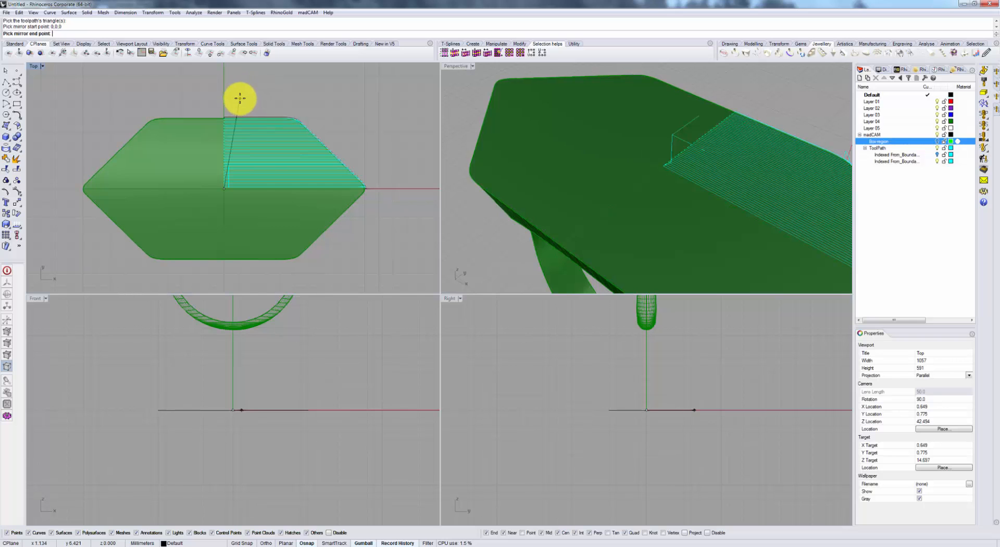
key(F8)
click(226, 86)
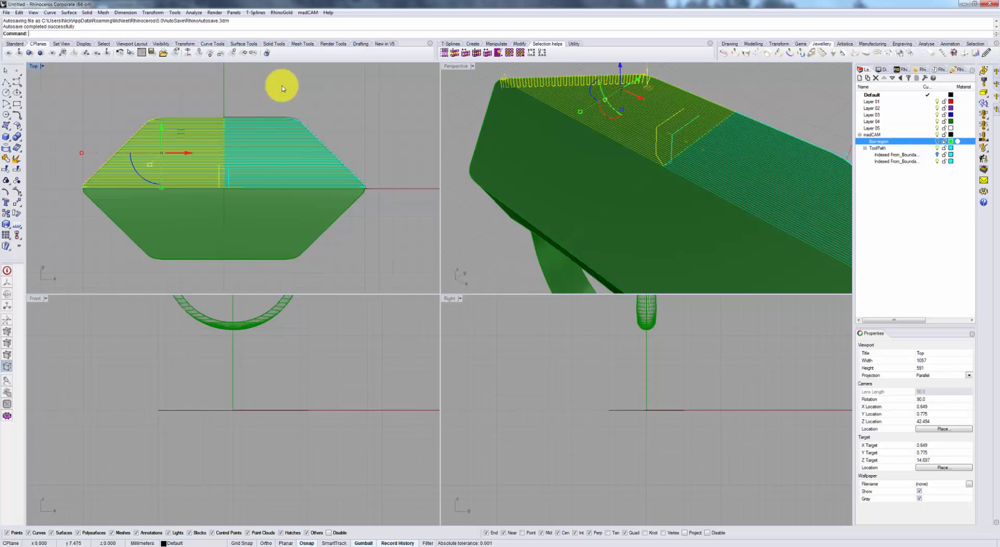
- Inspect the script-mirrored toolpath up close and play it in the Cut Simulator at increased speed to check the tool orientation
right_drag(648, 139, 667, 148)
scroll(667, 117, up, 3)
scroll(671, 167, up, 1)
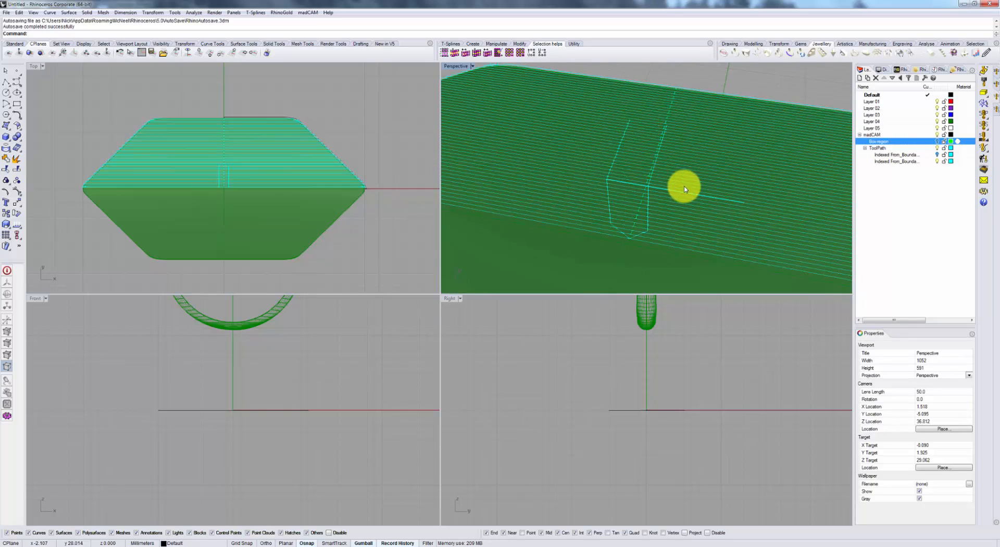
scroll(670, 181, down, 6)
mouse_move(675, 204)
right_down()
mouse_move(655, 197)
mouse_move(676, 203)
right_up()
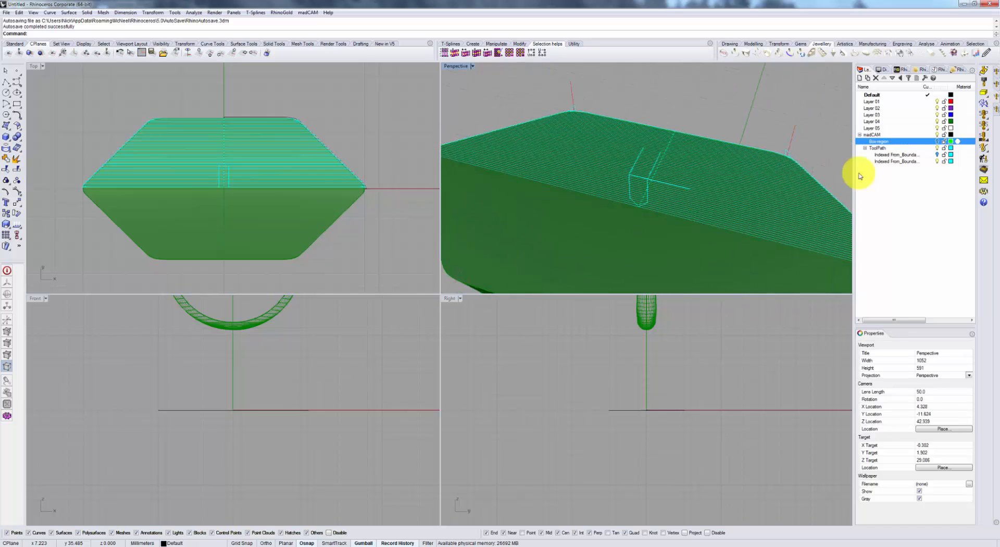
click(984, 170)
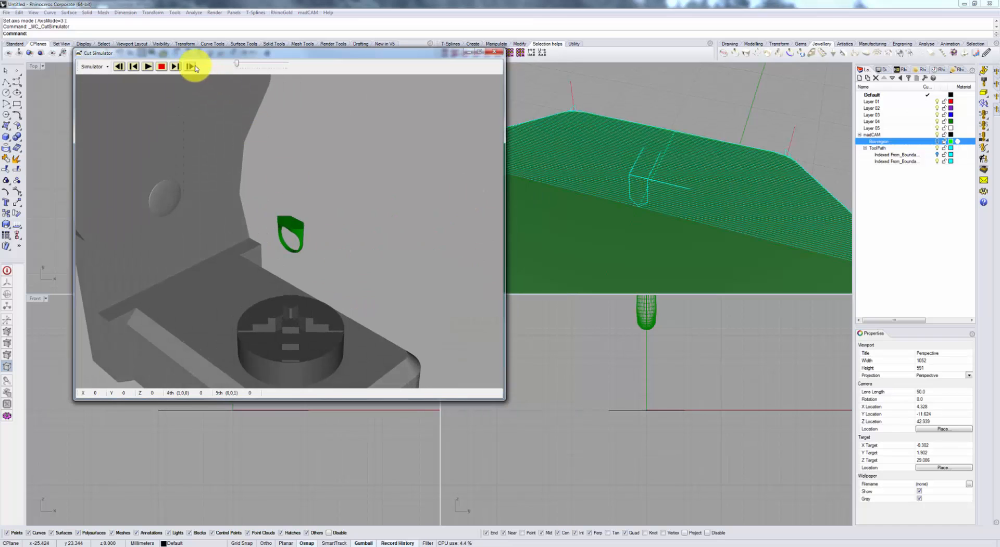
click(149, 67)
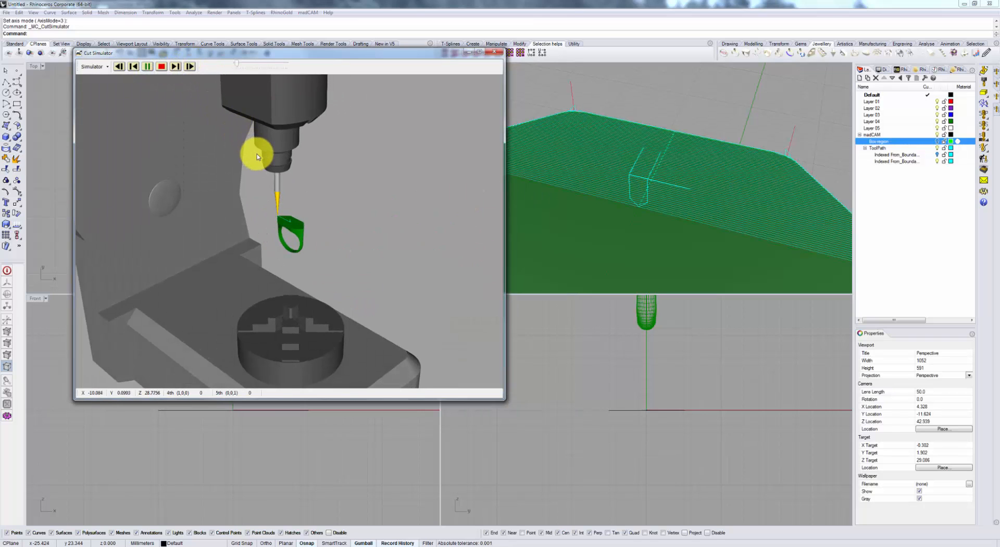
drag(249, 65, 263, 65)
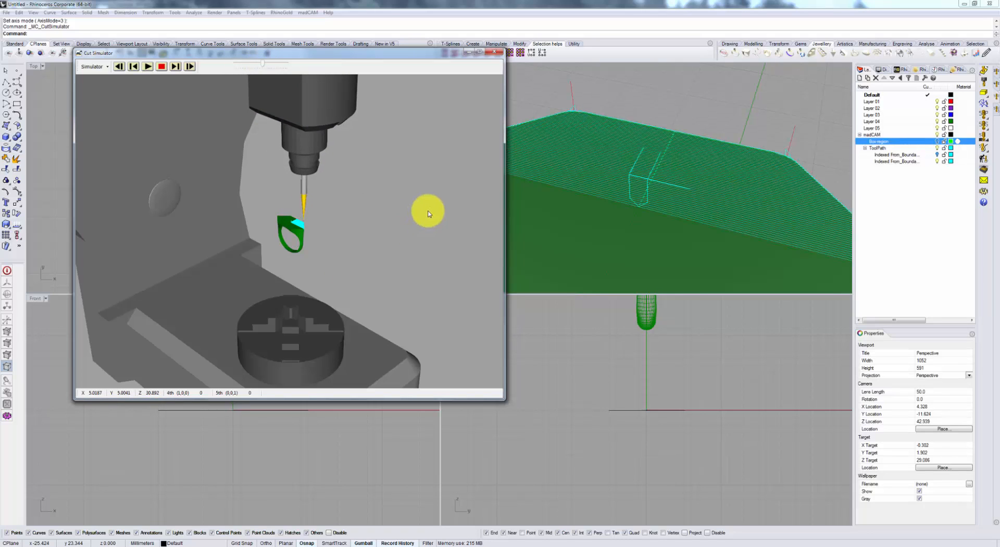
click(494, 51)
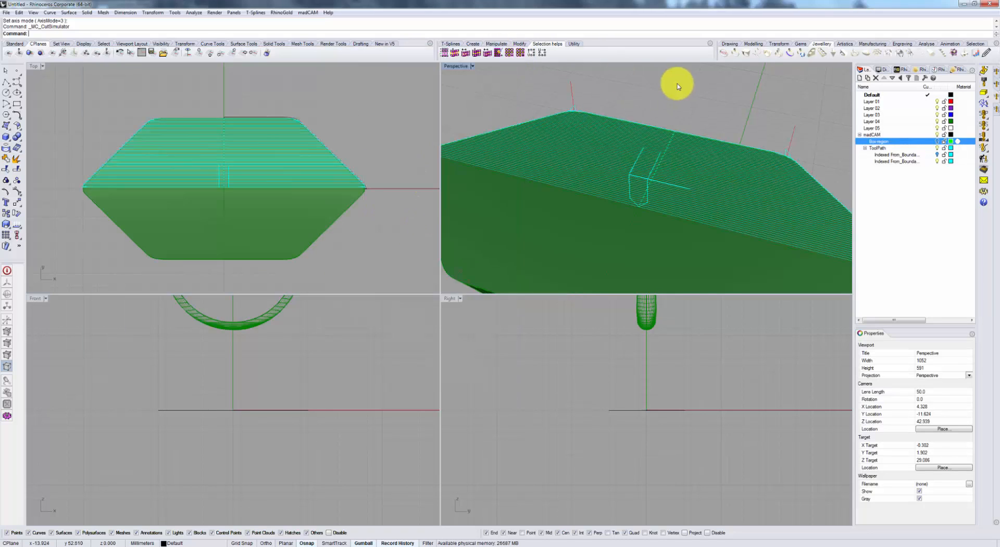
scroll(652, 188, up, 10)
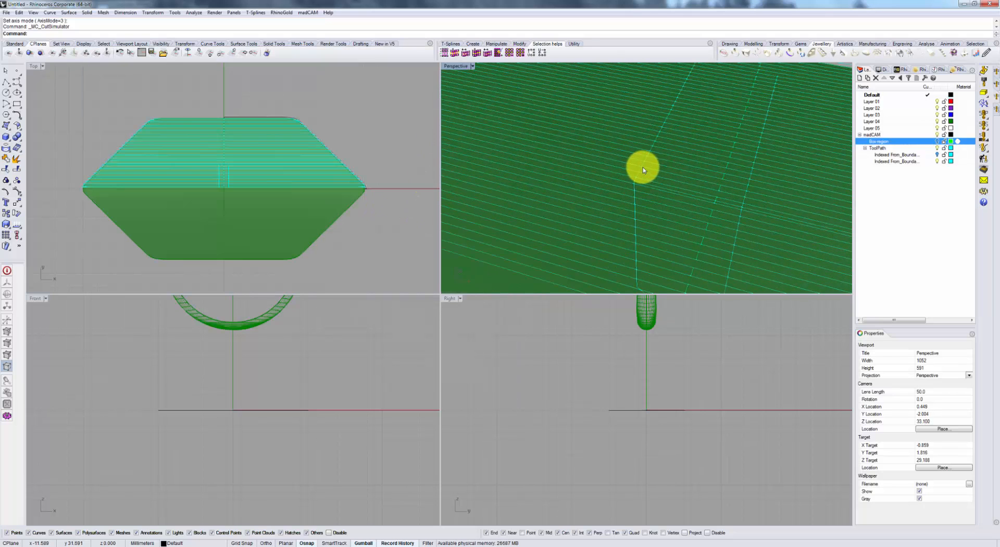
- Run the MirrorToolpath subroutine on the triangle of the Top view's upper-left quarter toolpath, mirroring from 0,0,0 along the X axis
key(Return)
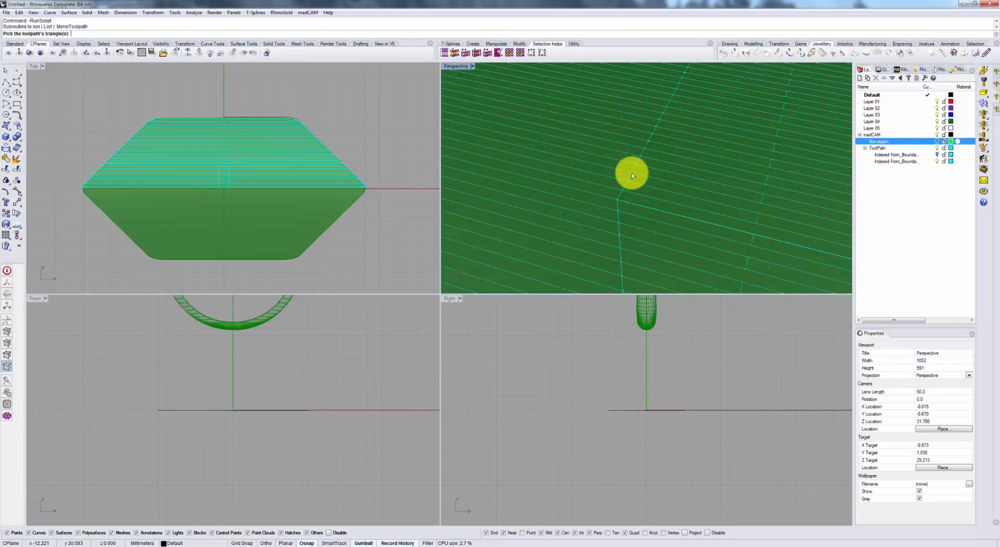
click(632, 175)
key(Return)
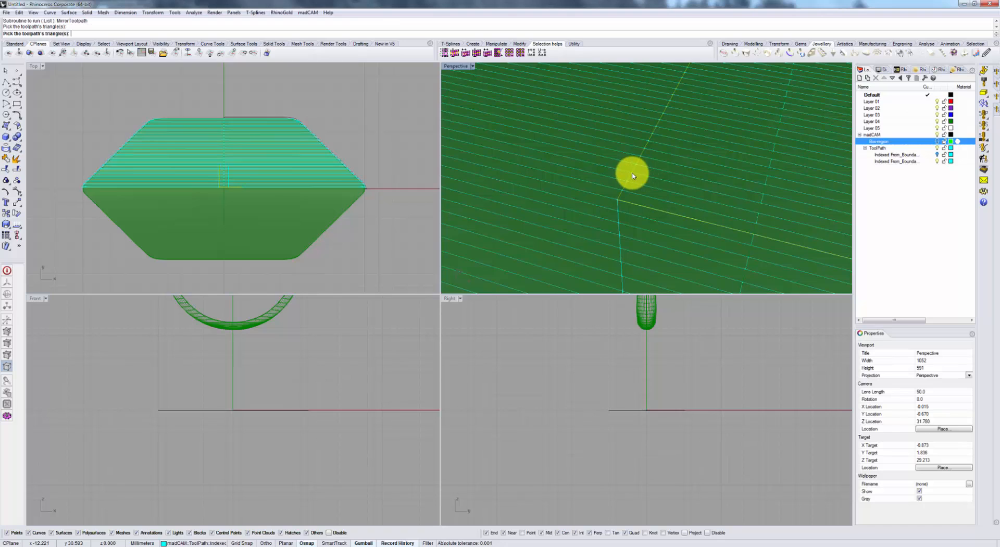
right_click(250, 235)
text(0,0,0)
key(Return)
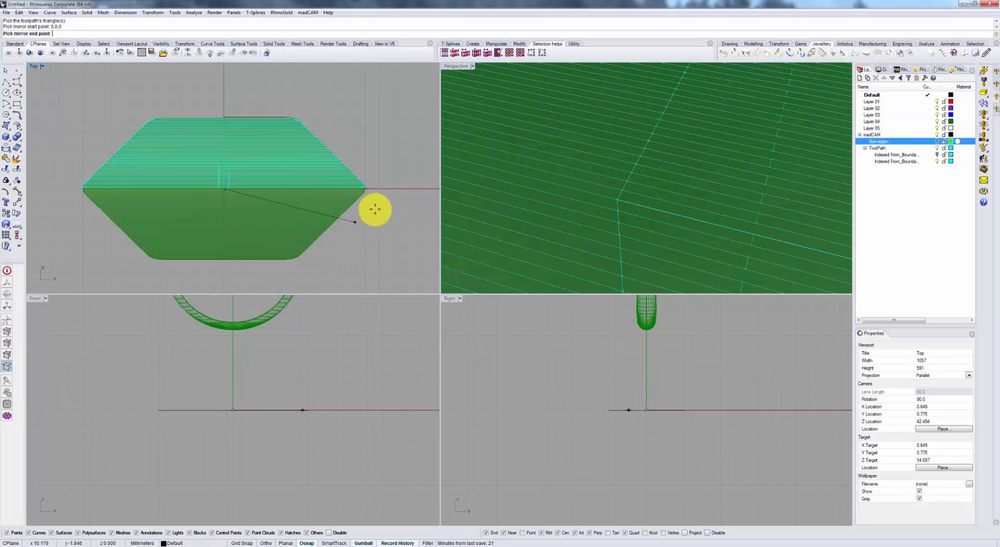
click(402, 201)
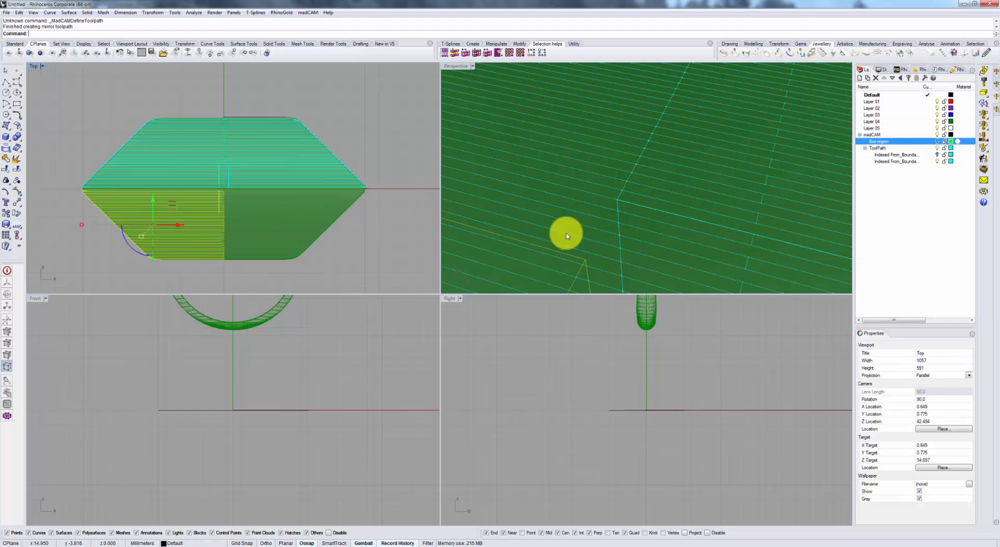
right_drag(658, 224, 722, 189)
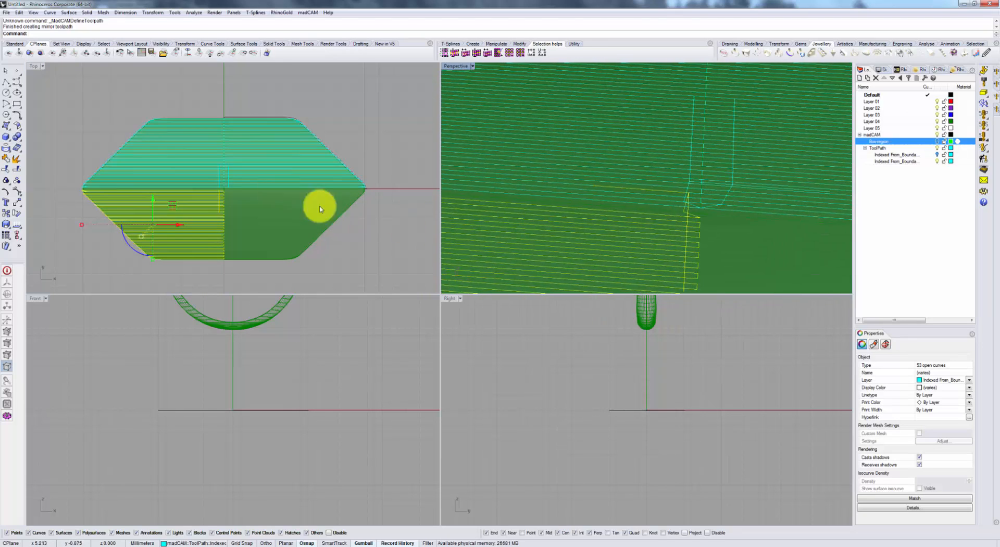
right_drag(370, 225, 369, 186)
click(363, 228)
- Run MirrorToolpath on the lower-left quarter toolpath's triangle, mirroring from 0,0,0 along the Y axis to cover the last quarter
scroll(219, 158, up, 4)
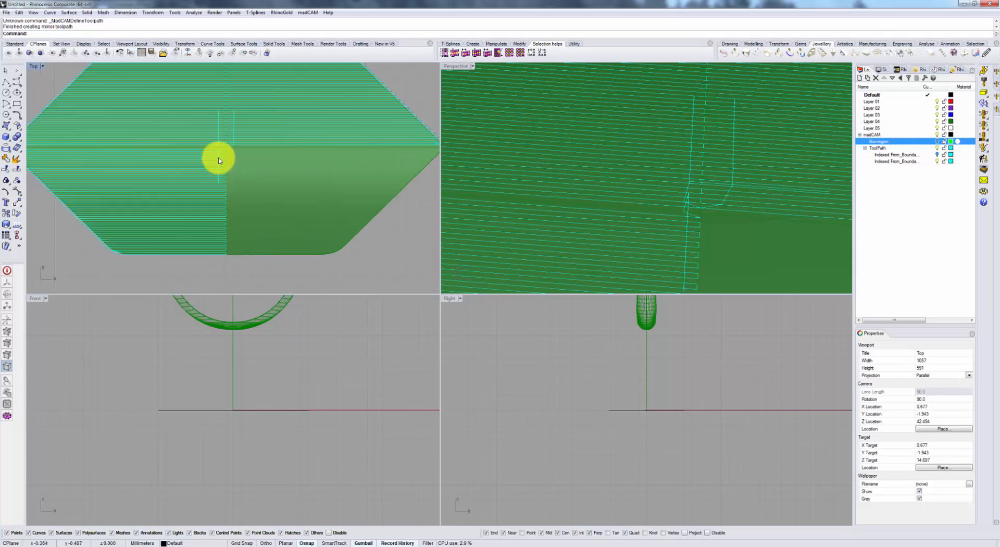
scroll(223, 164, up, 3)
right_click(241, 193)
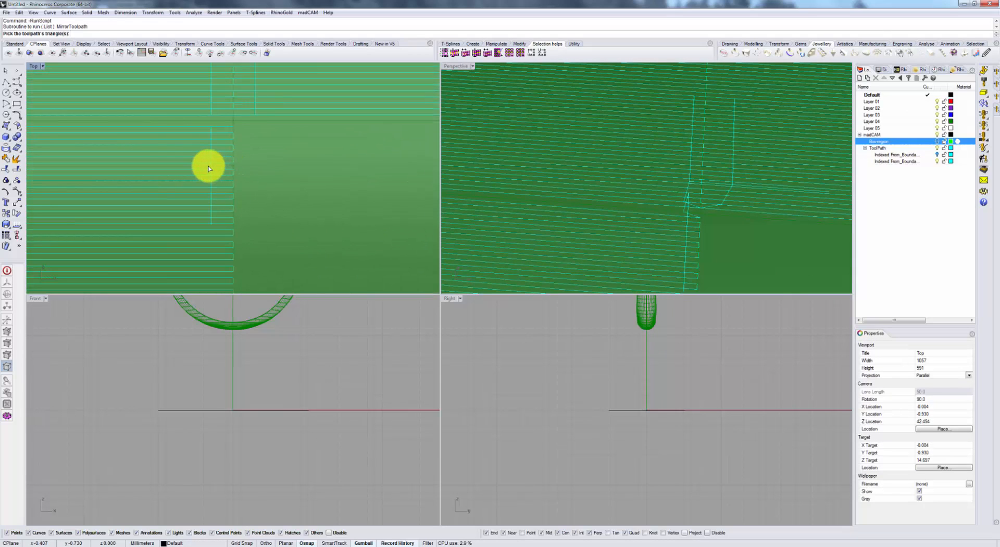
right_click(210, 165)
right_click(211, 167)
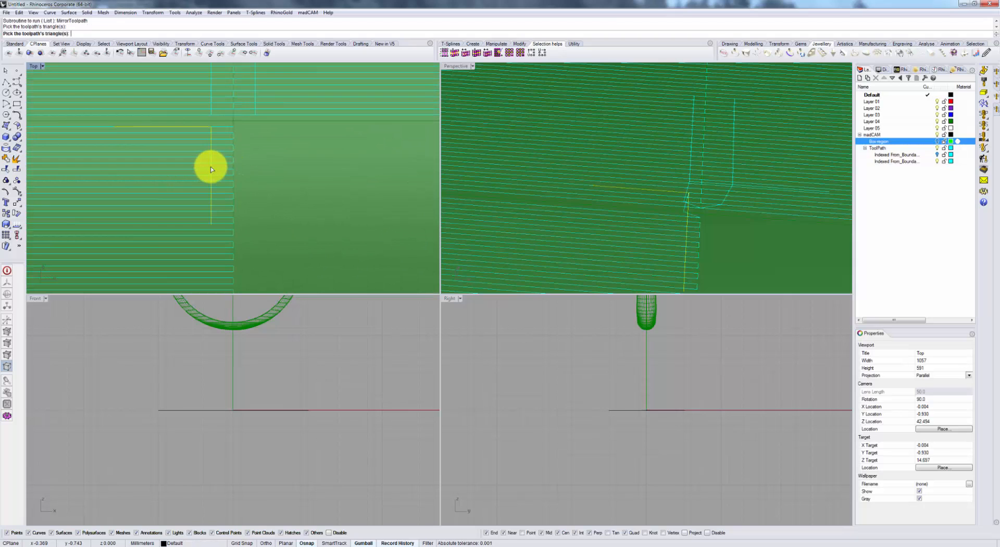
right_click(210, 166)
scroll(211, 167, down, 10)
text(0,0,0)
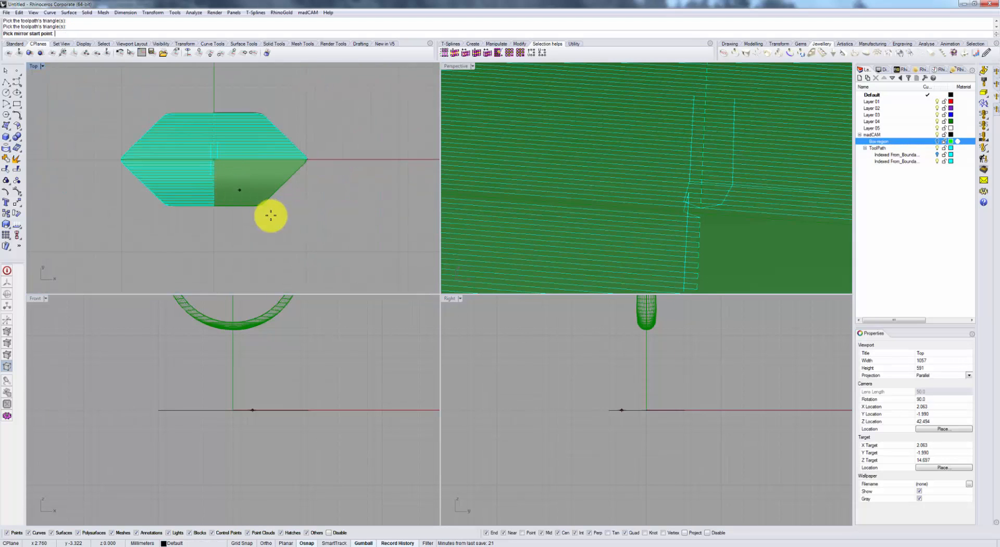
key(Return)
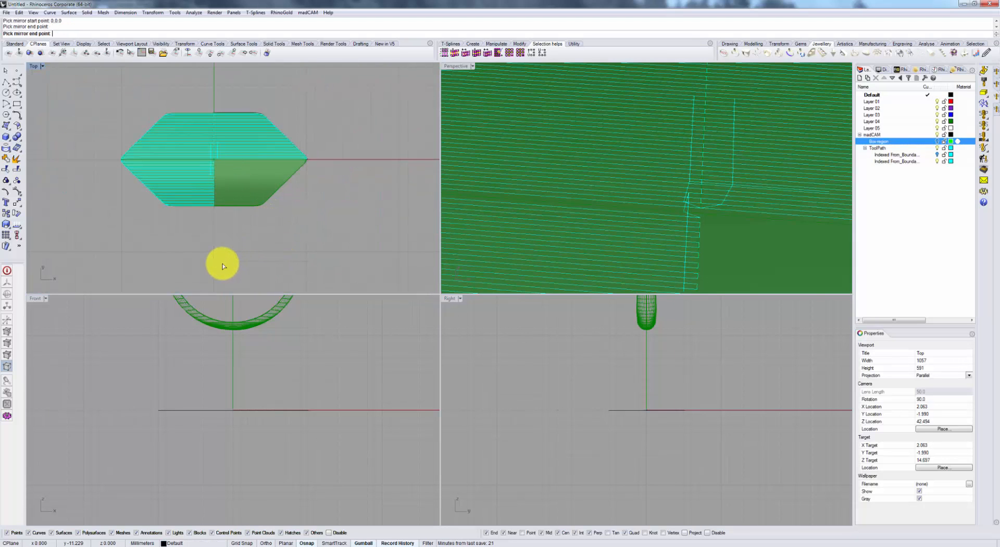
click(223, 266)
- Play the complete four-quarter toolpath in the Cut Simulator, close it and examine the ring from several sides
scroll(656, 214, down, 14)
right_drag(656, 214, 652, 182)
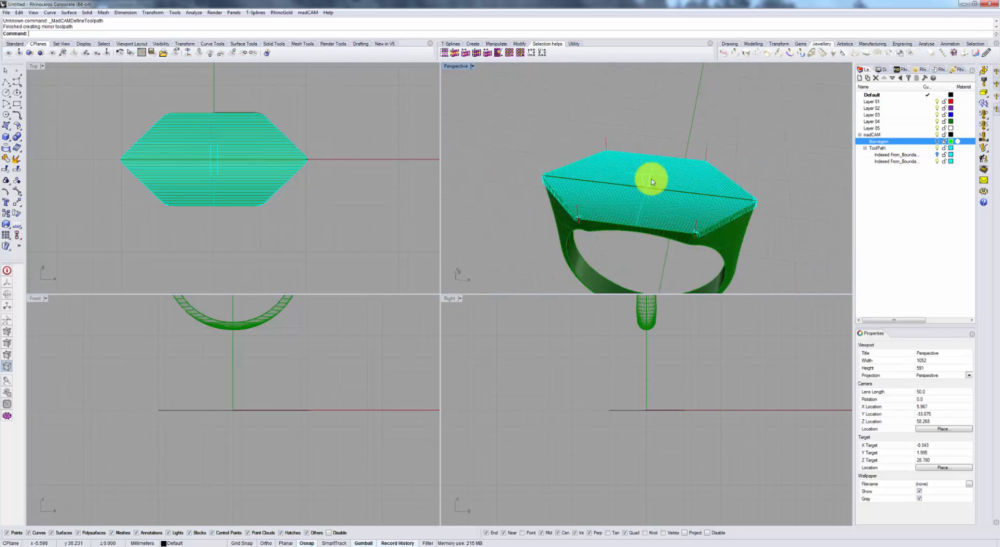
click(984, 170)
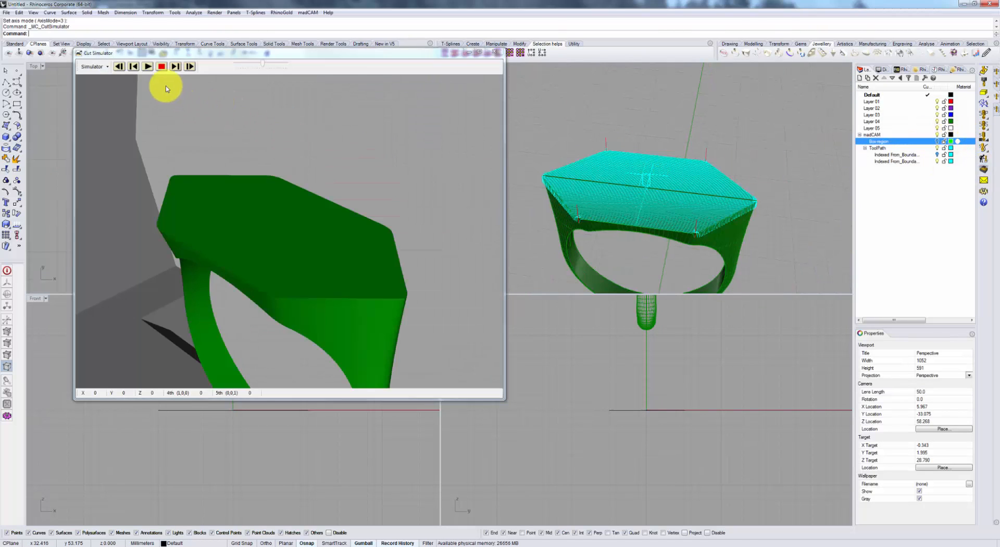
click(148, 66)
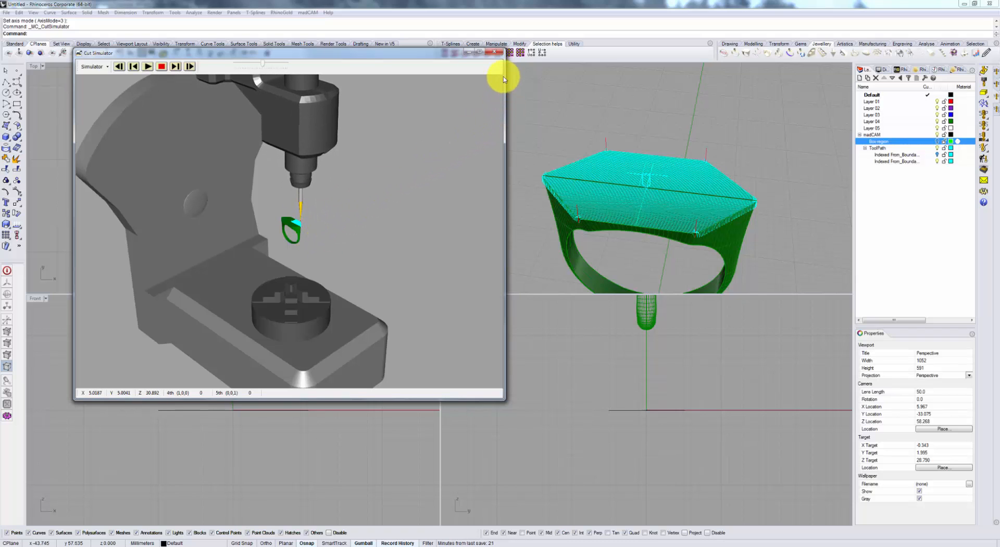
click(494, 54)
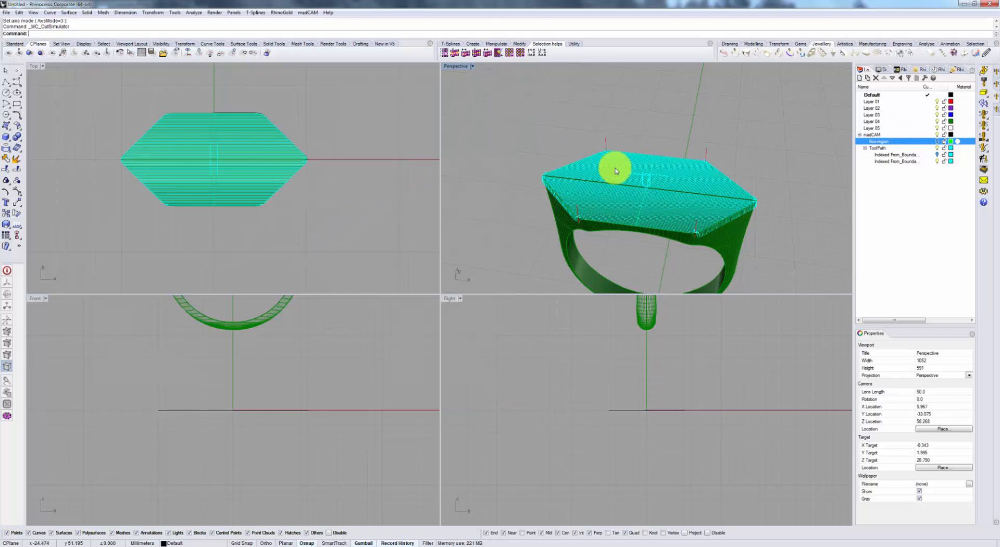
right_drag(614, 163, 672, 224)
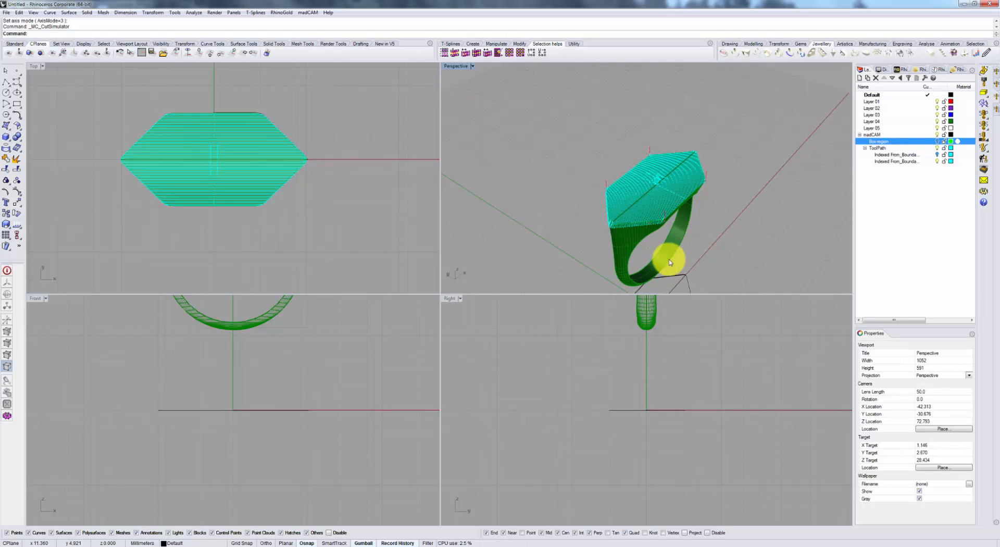
right_drag(693, 250, 623, 239)
scroll(622, 232, down, 6)
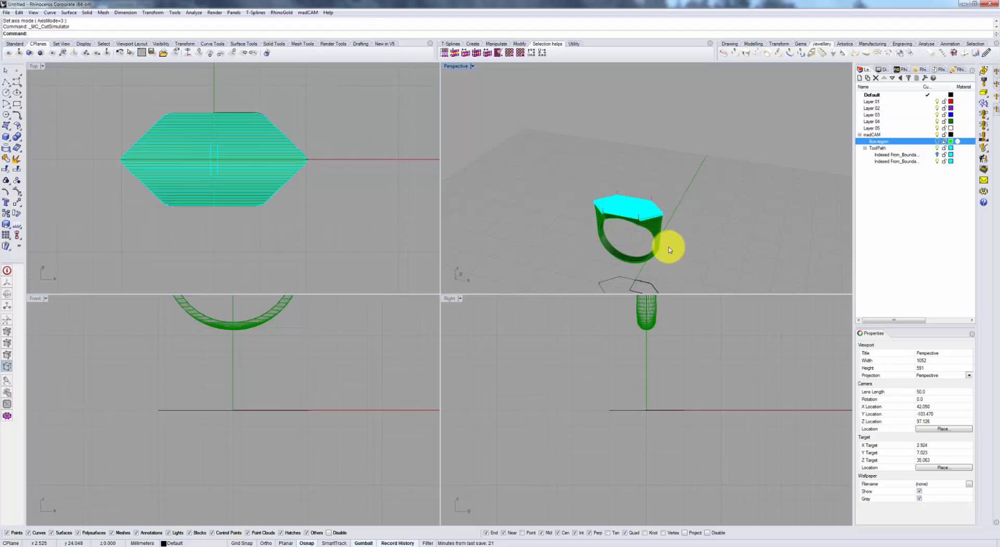
shift+right_drag(670, 245, 708, 199)
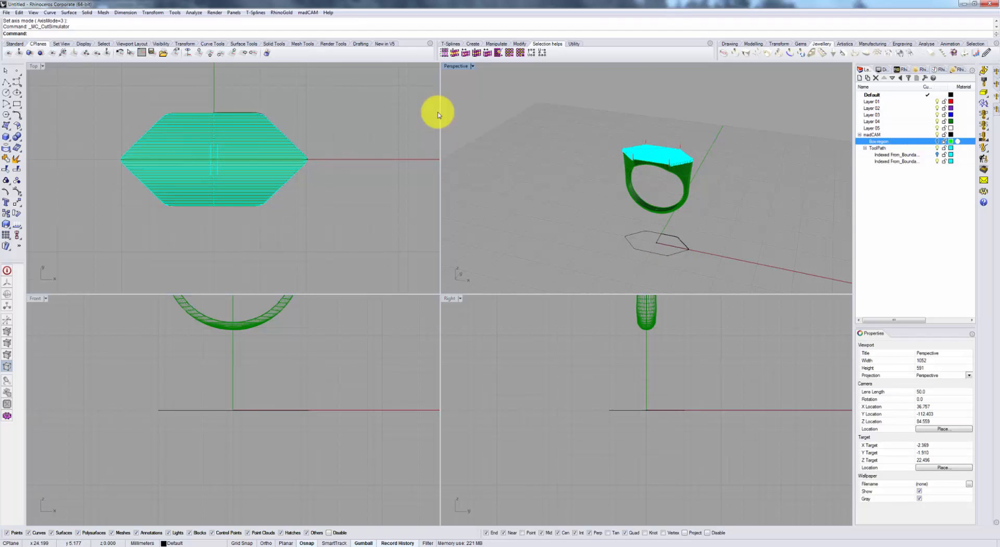
- Review the script files listed for loading in RhinoScript and close the list unchanged
click(175, 13)
mouse_move(180, 21)
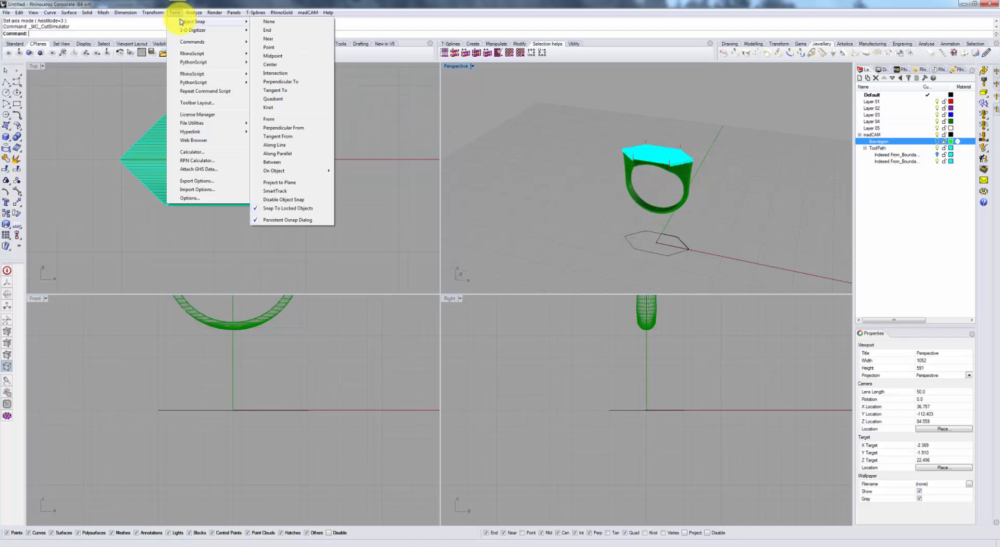
mouse_move(205, 55)
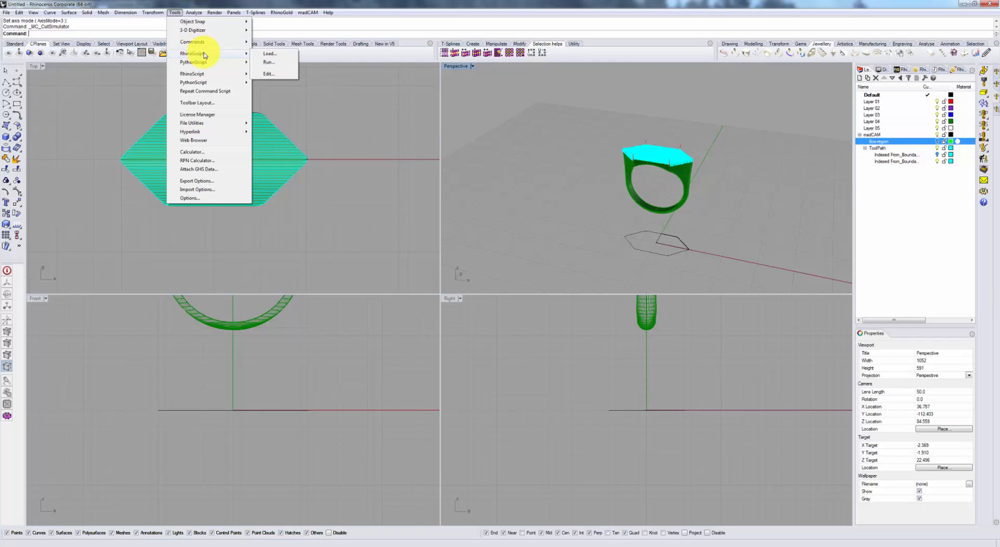
click(268, 54)
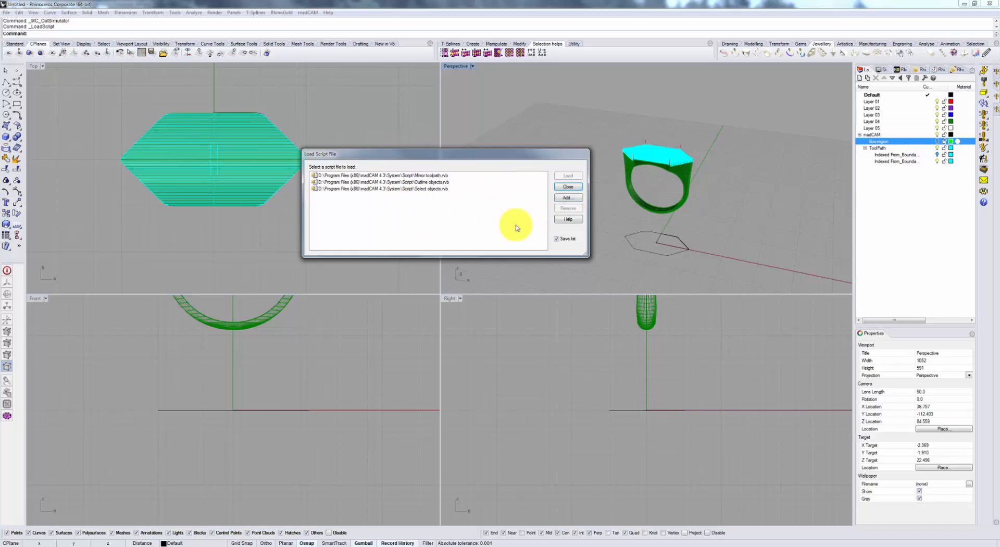
click(568, 186)
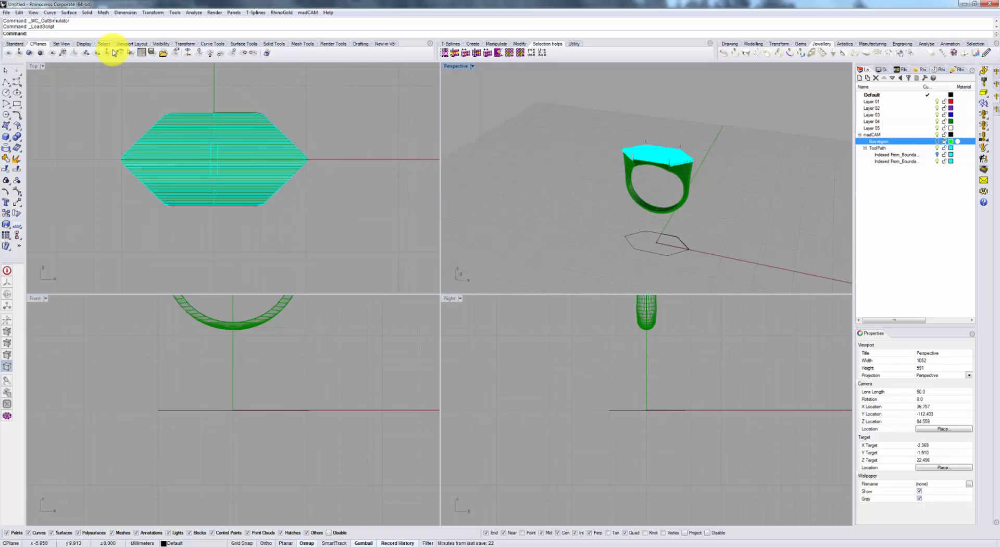
- Check the RhinoScript options in the document properties for the script files loaded at Rhino startup
click(10, 13)
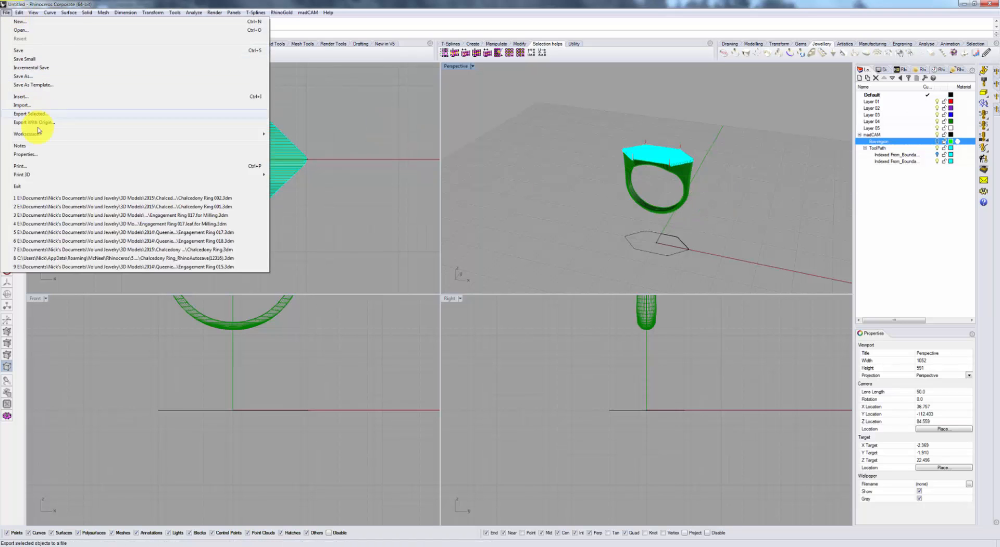
click(49, 155)
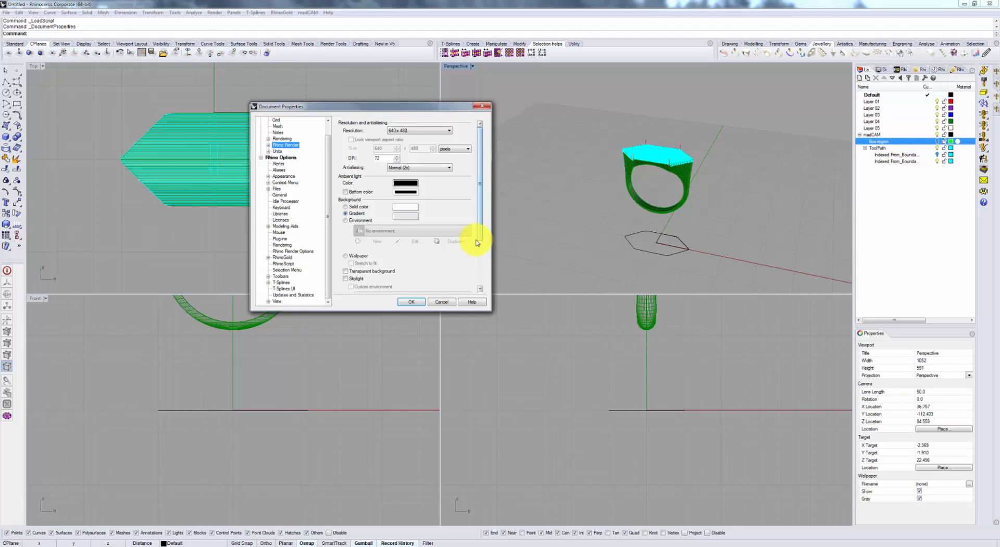
click(289, 263)
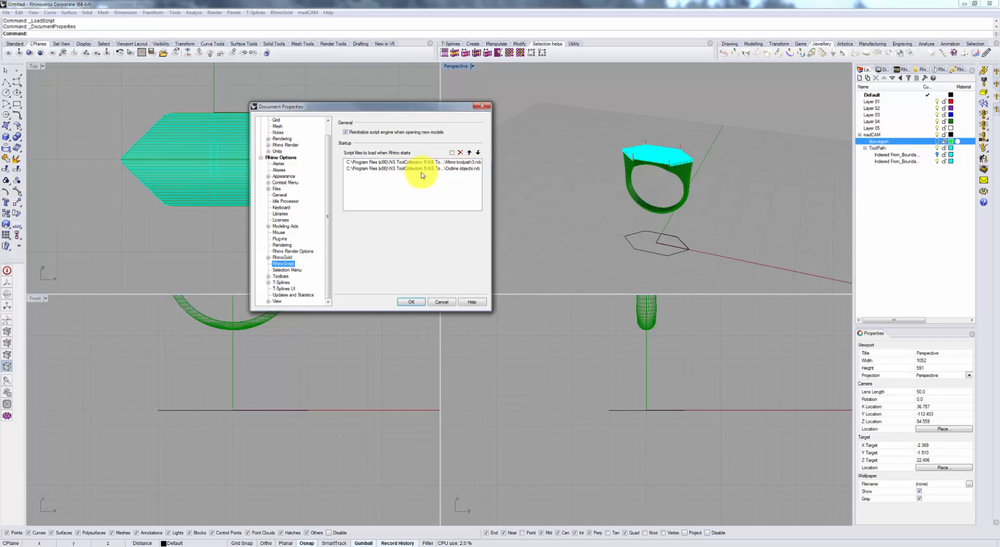
click(412, 302)
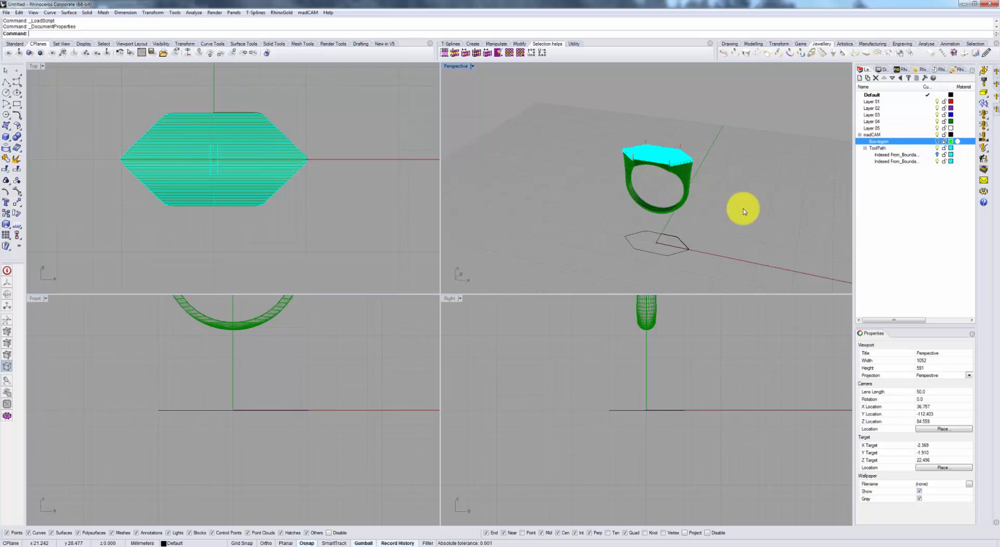